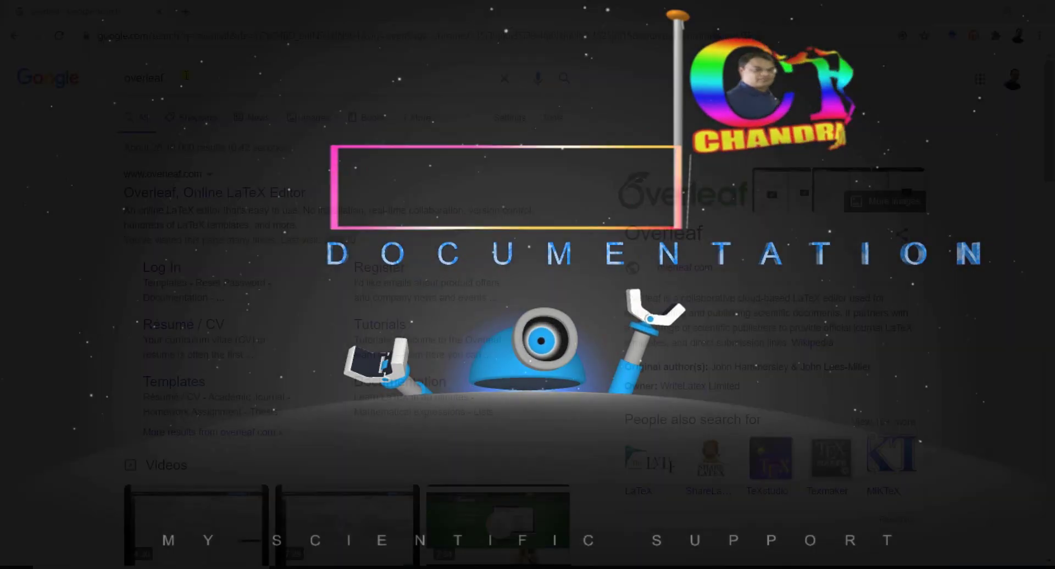
Highlight the 'overleaf' search term and the Overleaf result description on the Google results page.
{"action": "double_click", "coordinate": [207, 80]}
{"action": "left_click", "coordinate": [71, 153]}
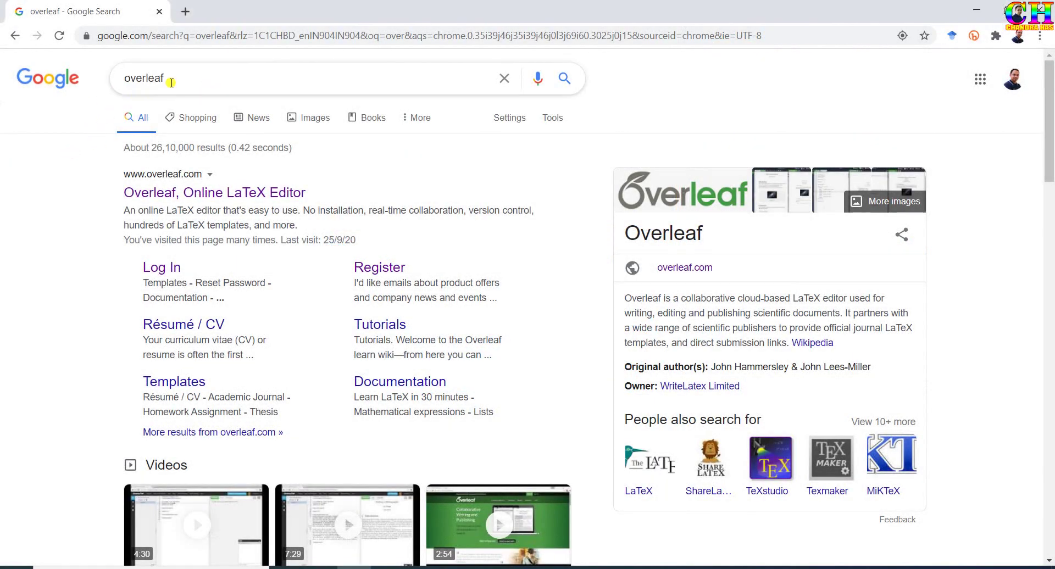
{"action": "left_click_drag", "start_coordinate": [171, 82], "coordinate": [105, 119]}
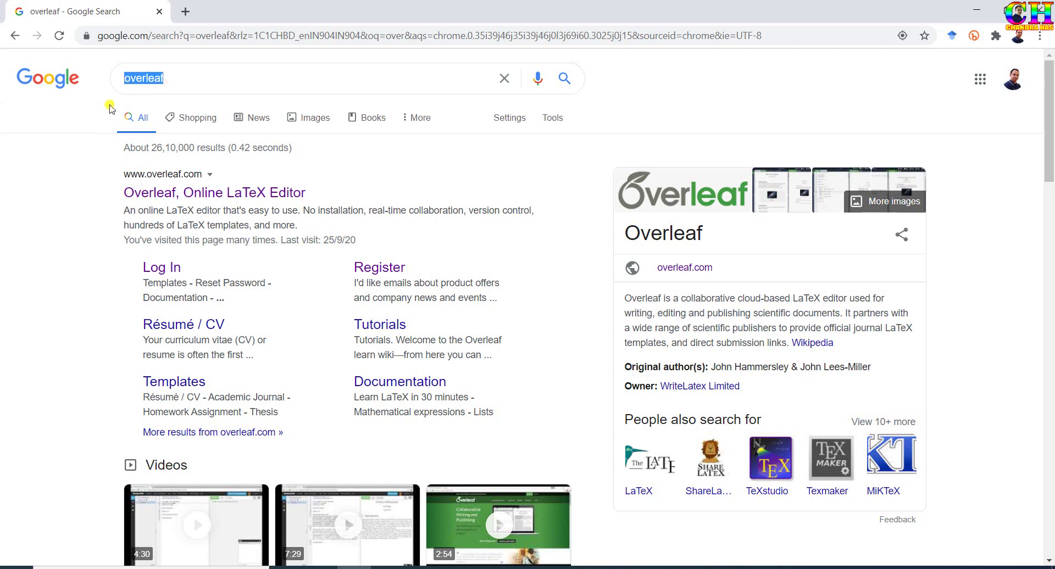
{"action": "left_click_drag", "start_coordinate": [625, 297], "coordinate": [776, 342]}
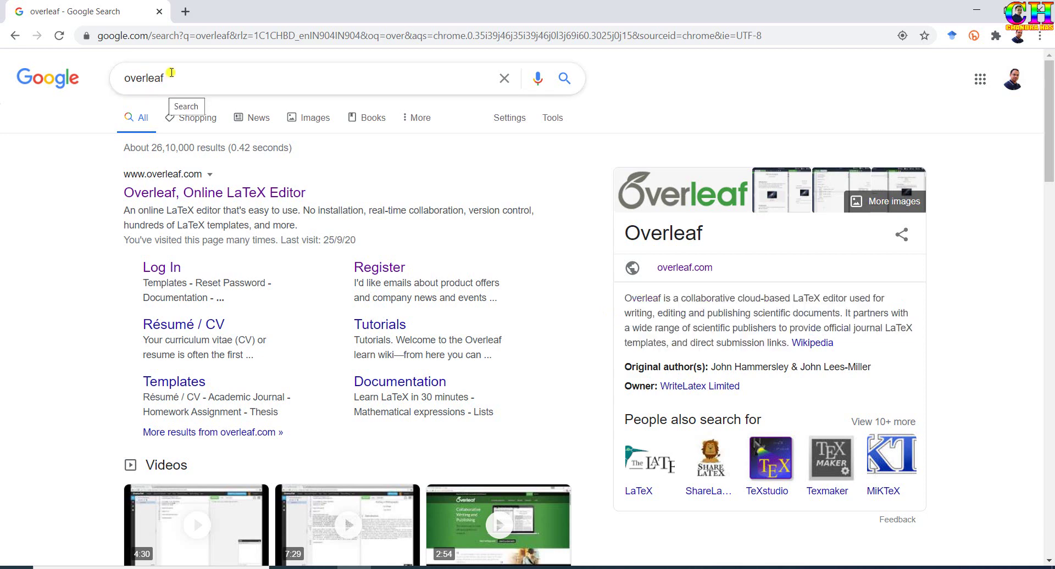
{"action": "double_click", "coordinate": [167, 71]}
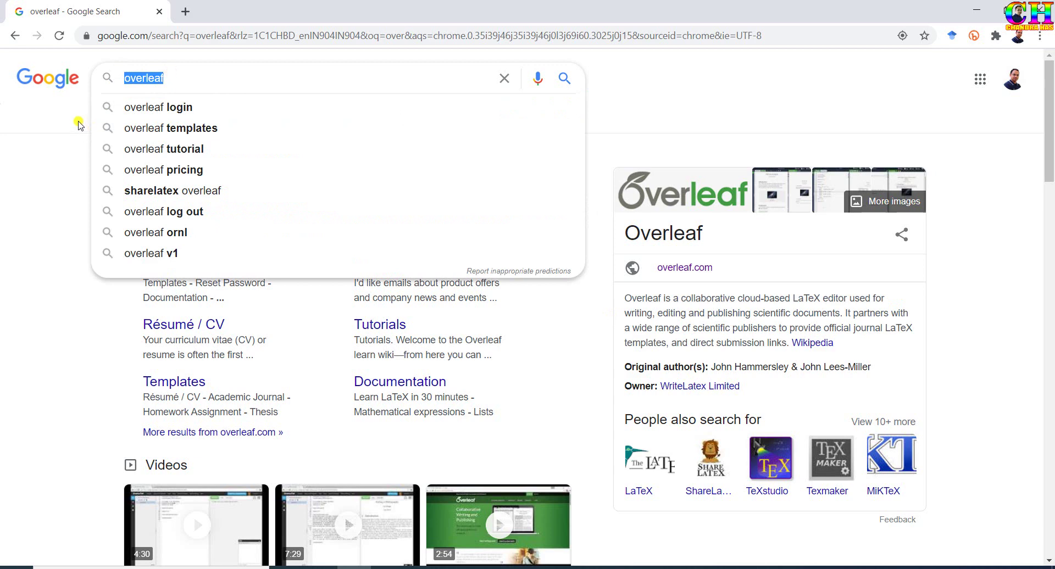
{"action": "left_click", "coordinate": [79, 123]}
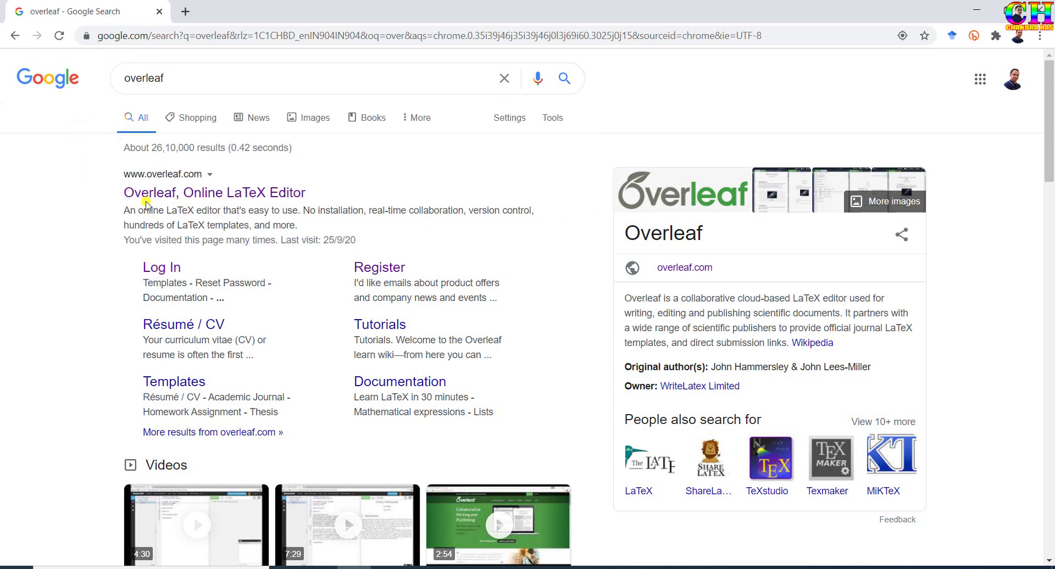
Open the Overleaf site from the results and register with an e-mail address and password.
{"action": "left_click", "coordinate": [189, 197]}
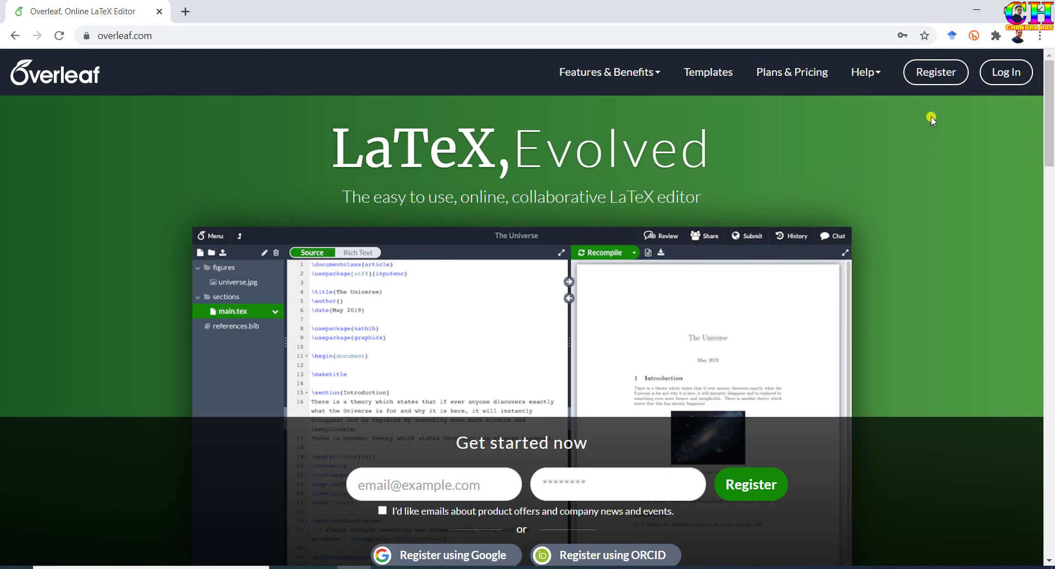
{"action": "left_click", "coordinate": [944, 73]}
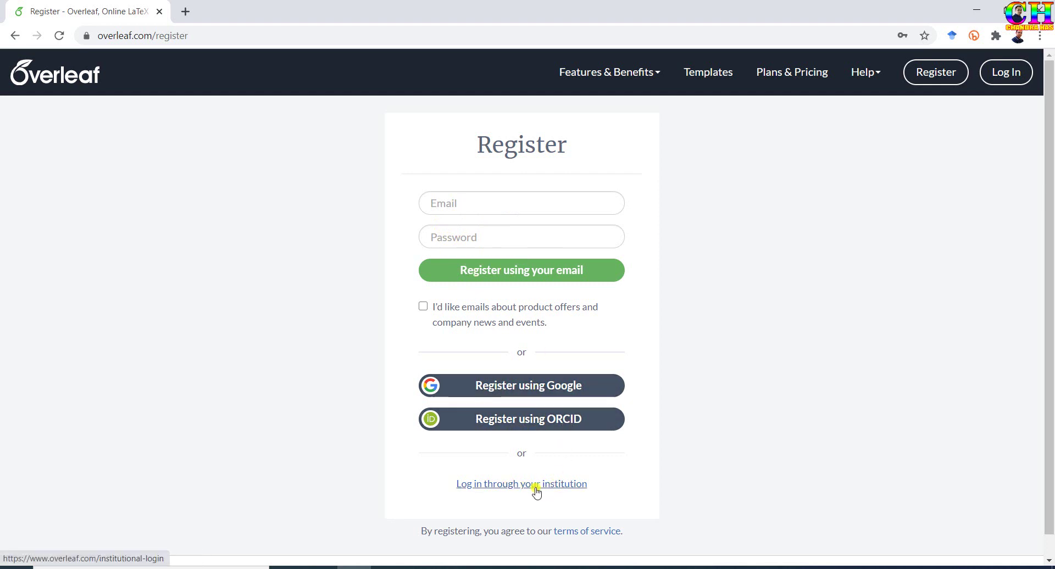
{"action": "left_click", "coordinate": [459, 203]}
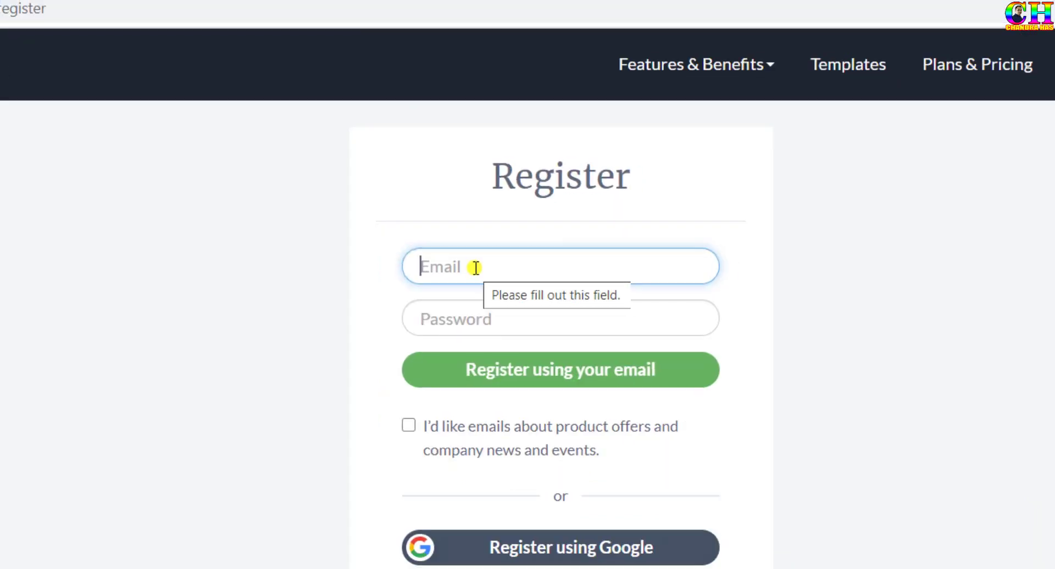
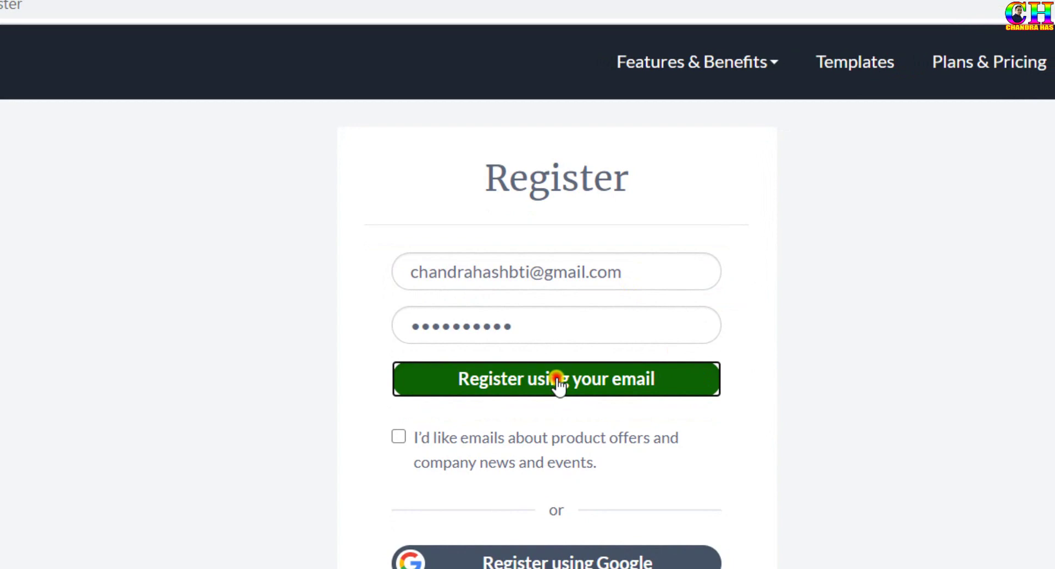
{"action": "left_click", "coordinate": [557, 380]}
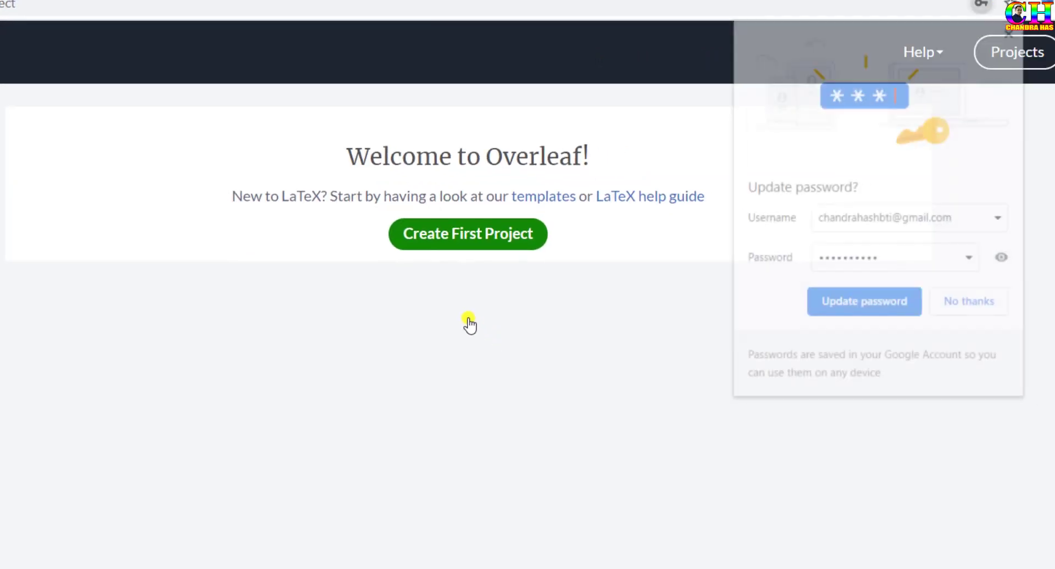
Save the new password in the browser and go to Account Settings.
{"action": "left_click", "coordinate": [836, 302]}
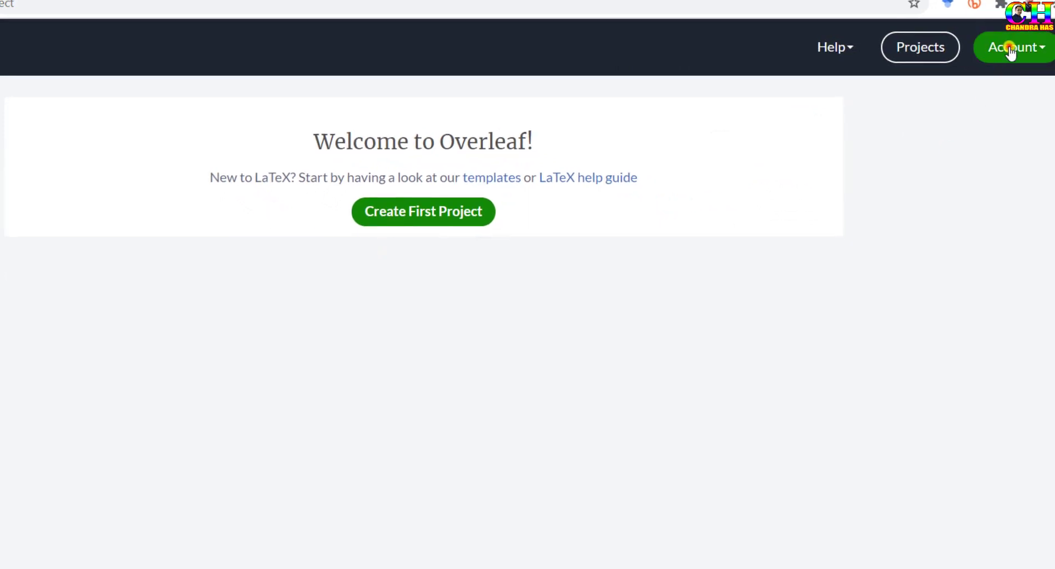
{"action": "left_click", "coordinate": [1010, 50]}
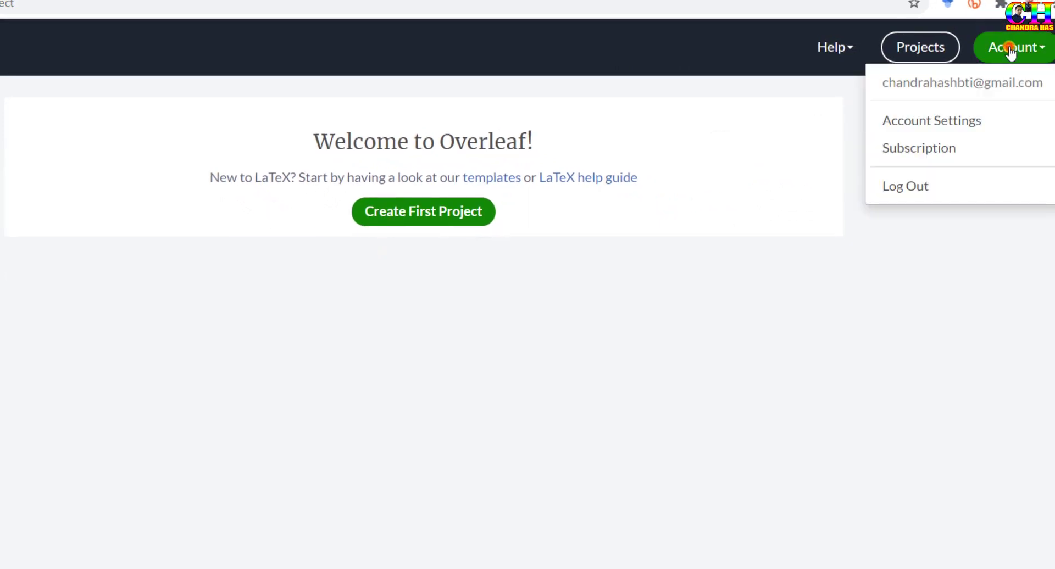
{"action": "left_click", "coordinate": [955, 117]}
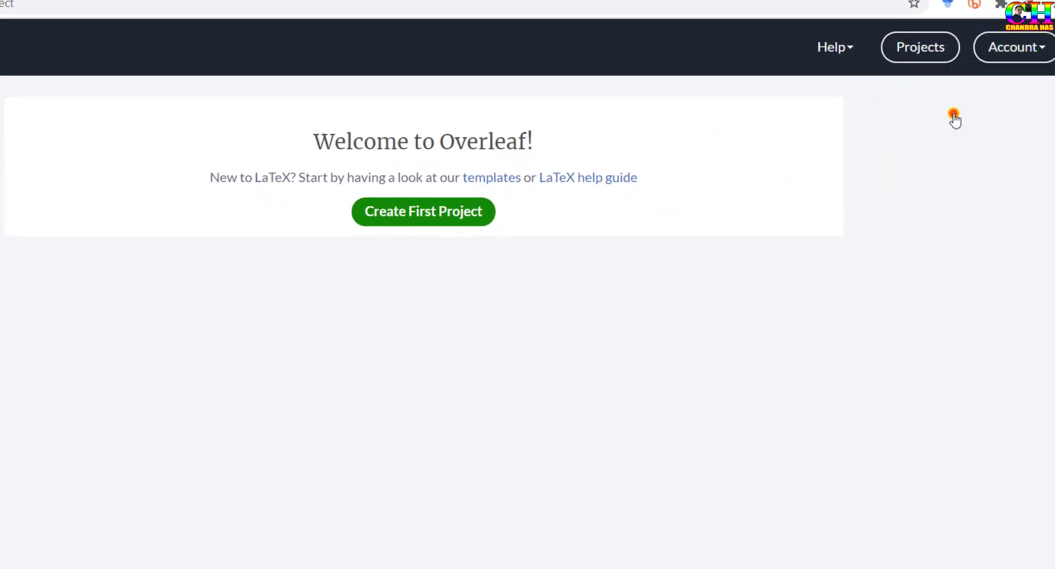
Enter the account holder's first and last name and update the profile.
{"action": "scroll", "coordinate": [310, 308], "scroll_direction": "down", "scroll_amount": 4}
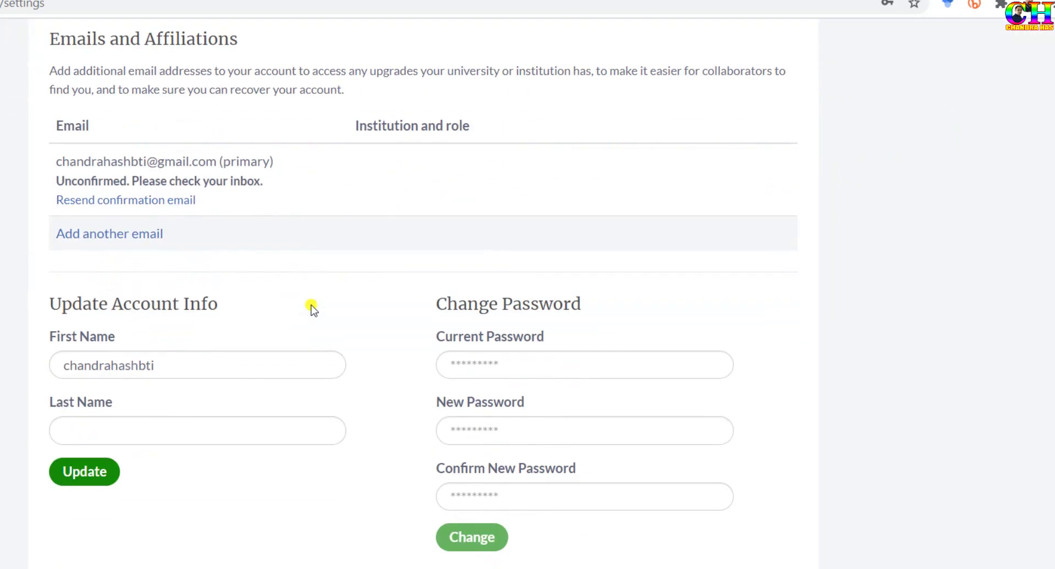
{"action": "left_click_drag", "start_coordinate": [121, 302], "coordinate": [25, 309]}
{"action": "type", "text": "Chandra"}
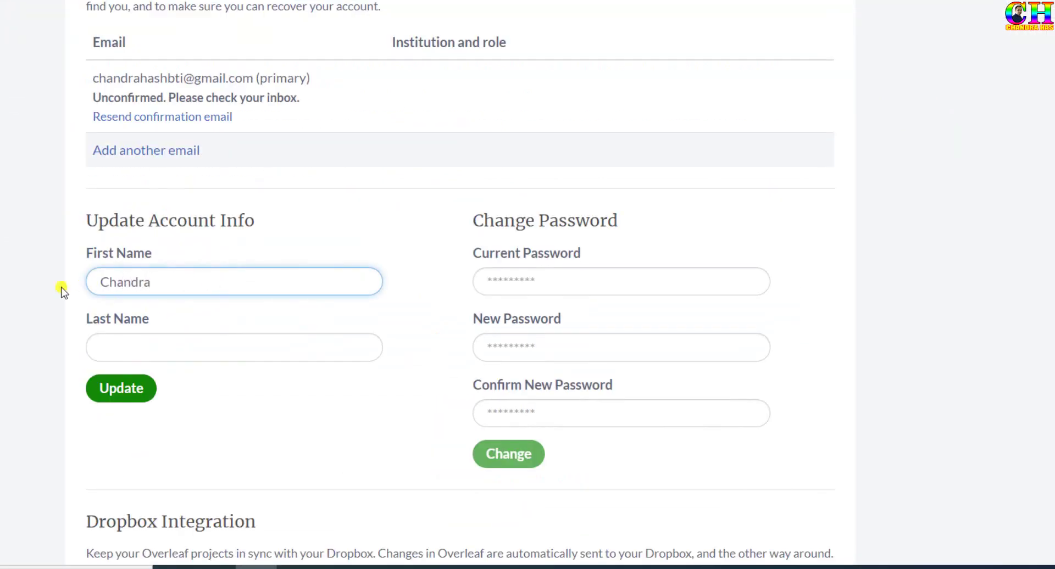
{"action": "key", "text": "Tab"}
{"action": "type", "text": "H"}
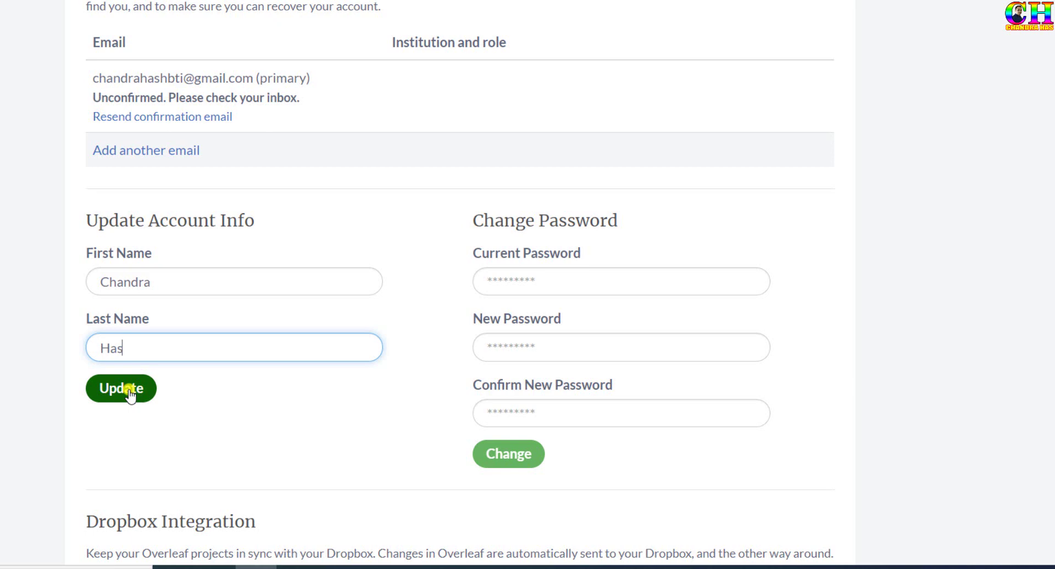
{"action": "left_click", "coordinate": [129, 394]}
{"action": "scroll", "coordinate": [176, 399], "scroll_direction": "down", "scroll_amount": 5}
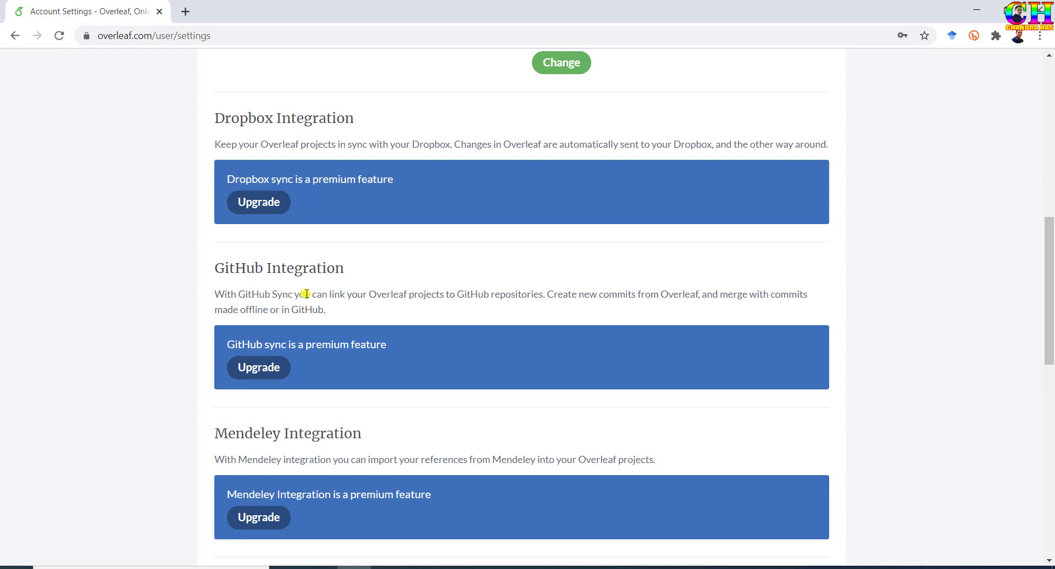
{"action": "scroll", "coordinate": [308, 320], "scroll_direction": "down", "scroll_amount": 4}
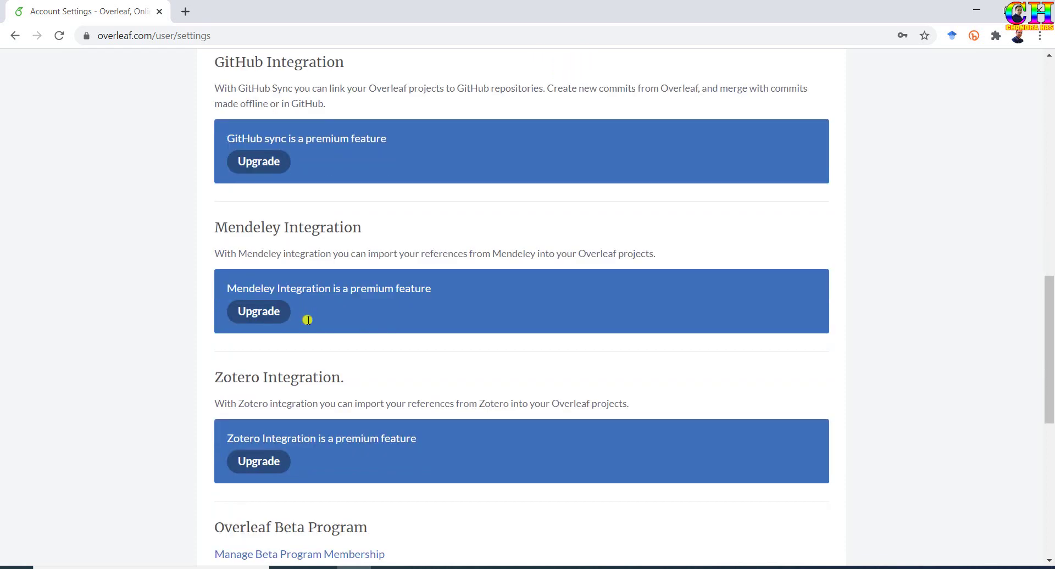
{"action": "scroll", "coordinate": [308, 320], "scroll_direction": "down", "scroll_amount": 1}
{"action": "scroll", "coordinate": [333, 355], "scroll_direction": "up", "scroll_amount": 15}
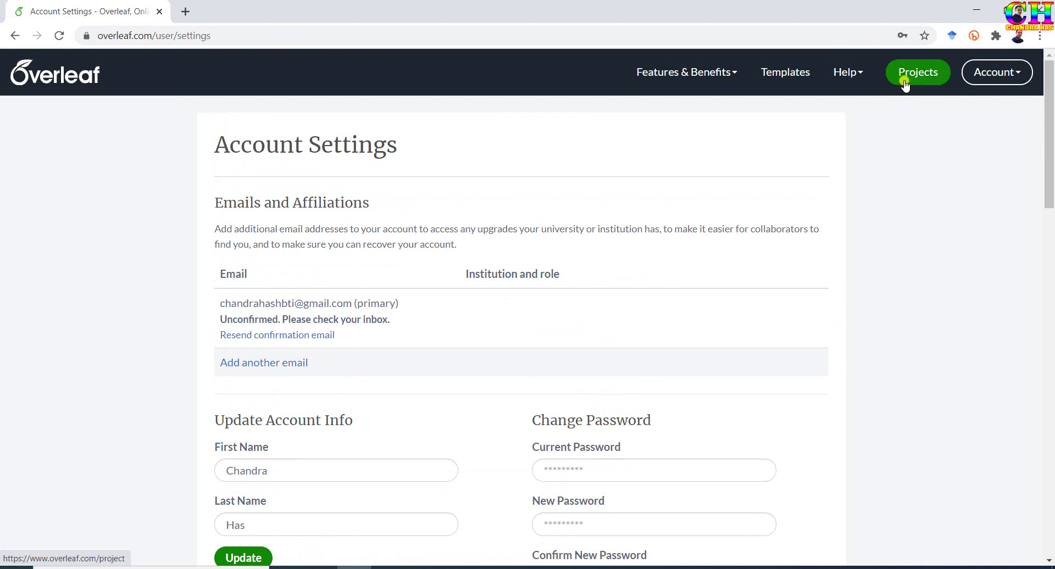
From the Projects page, create a Blank Project named 'myarticle'.
{"action": "left_click", "coordinate": [904, 82]}
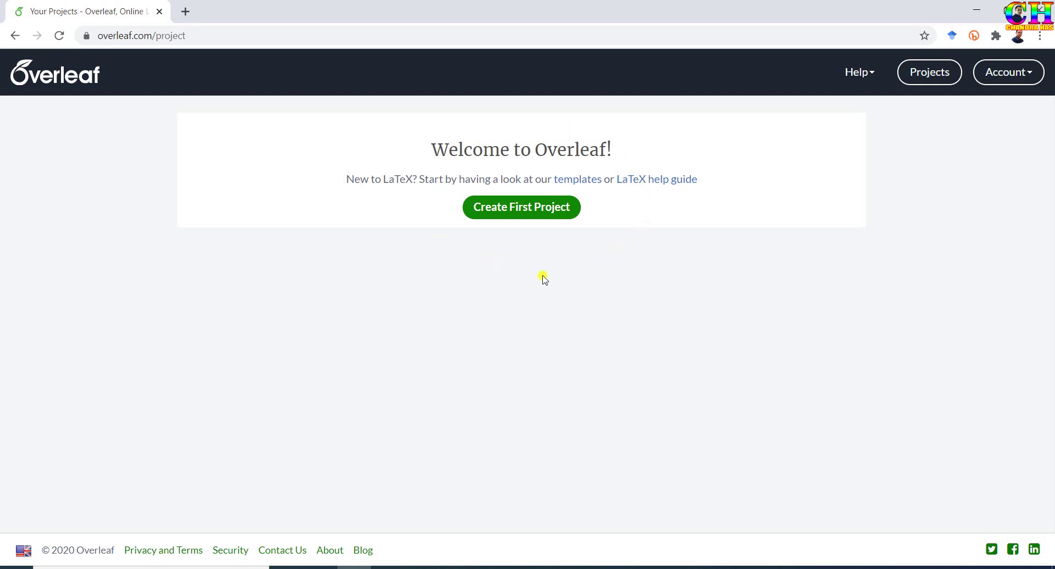
{"action": "left_click", "coordinate": [522, 209]}
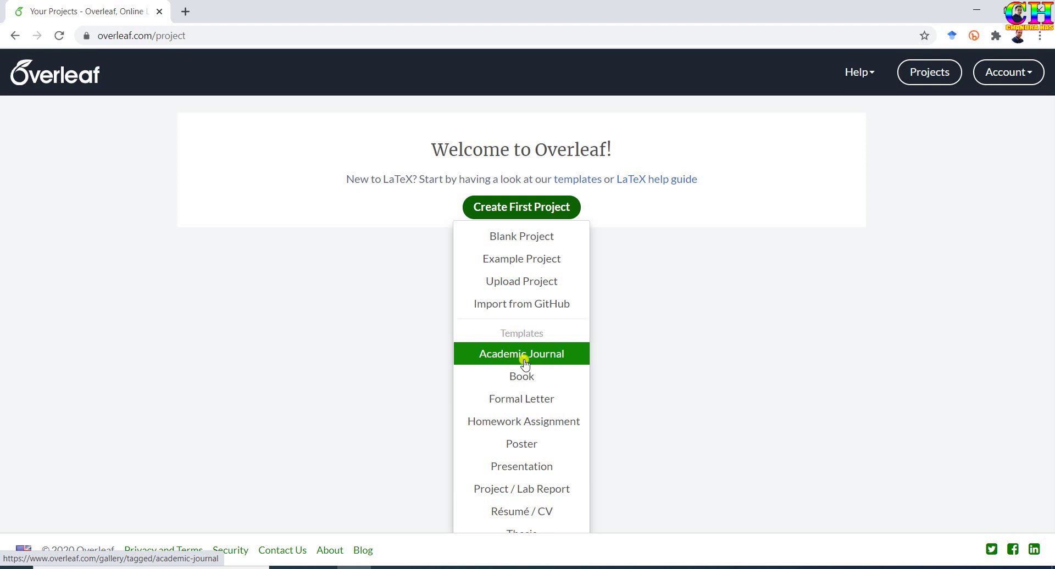
{"action": "left_click", "coordinate": [522, 240]}
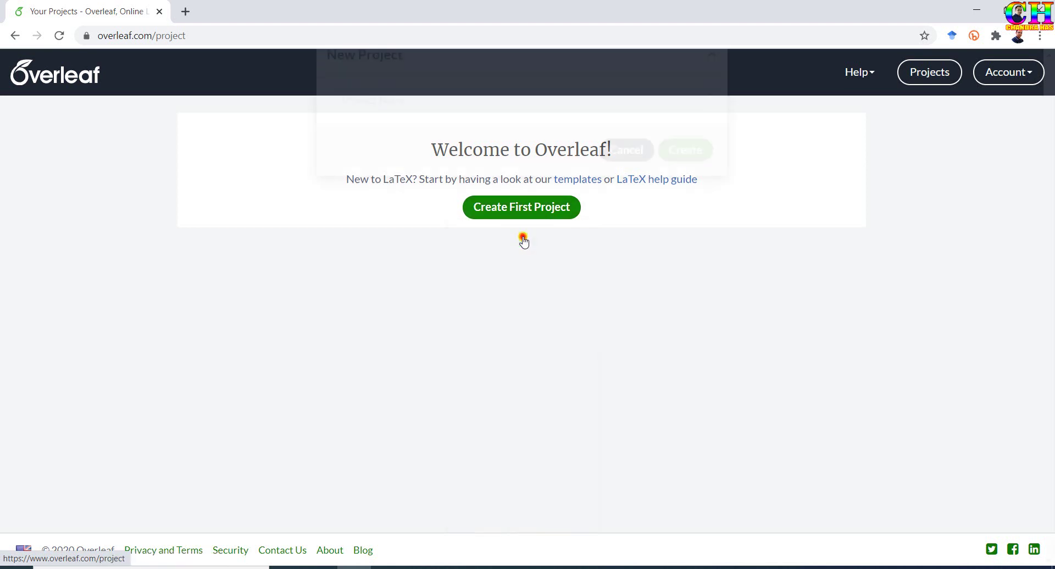
{"action": "type", "text": "art"}
{"action": "key", "text": "BackSpace"}
{"action": "key", "text": "BackSpace"}
{"action": "key", "text": "BackSpace"}
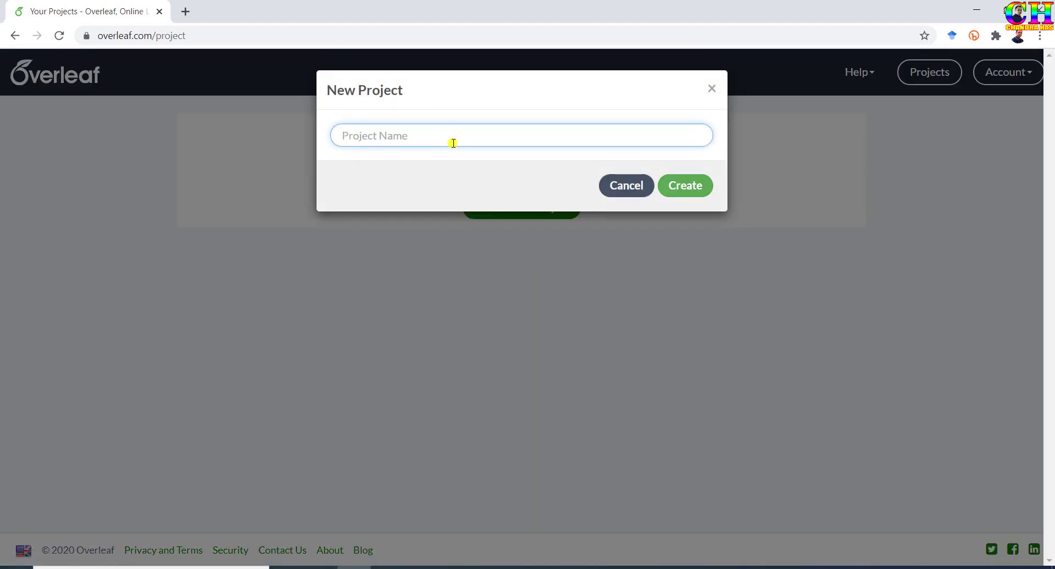
{"action": "type", "text": "myarticle"}
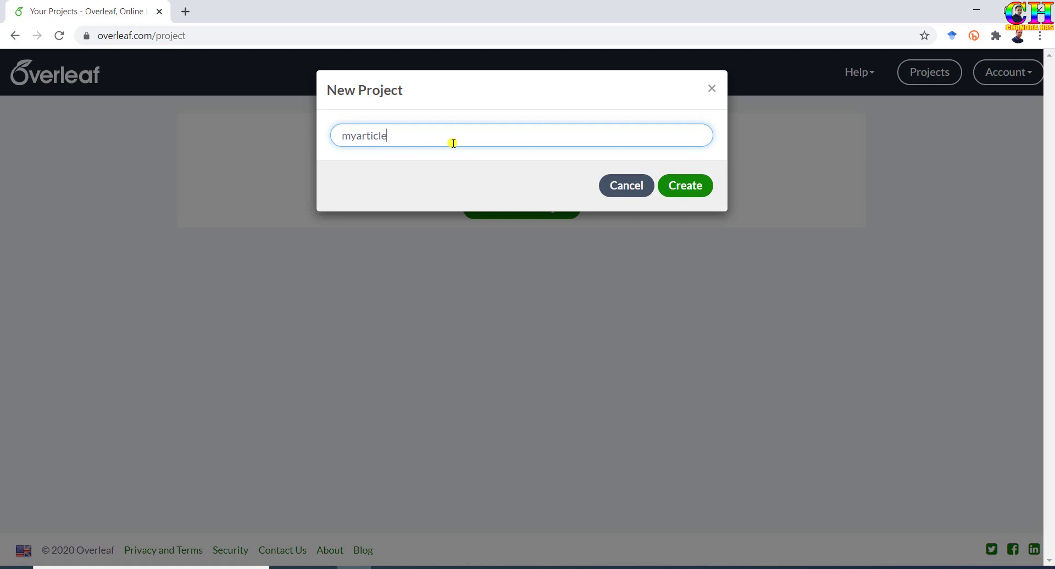
{"action": "left_click", "coordinate": [693, 186]}
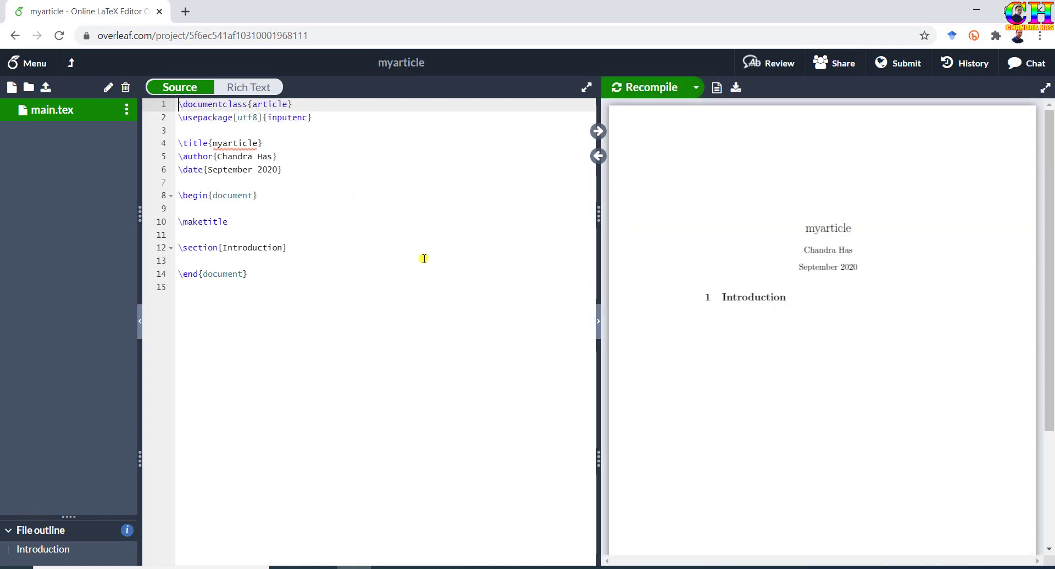
Change the title to 'How to use overleaf latex editor' and recompile the PDF.
{"action": "left_click", "coordinate": [281, 281]}
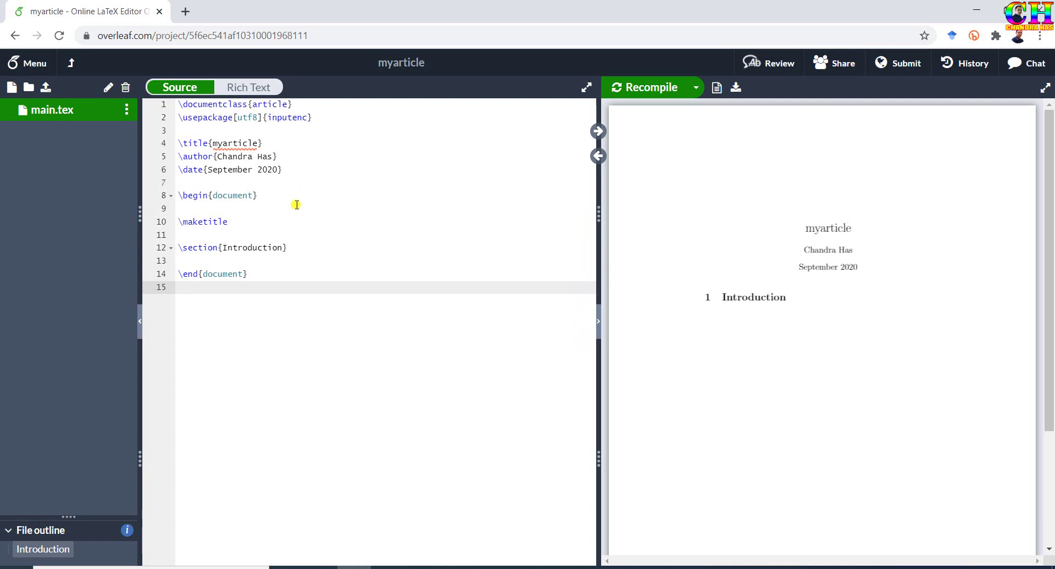
{"action": "left_click_drag", "start_coordinate": [213, 143], "coordinate": [223, 143]}
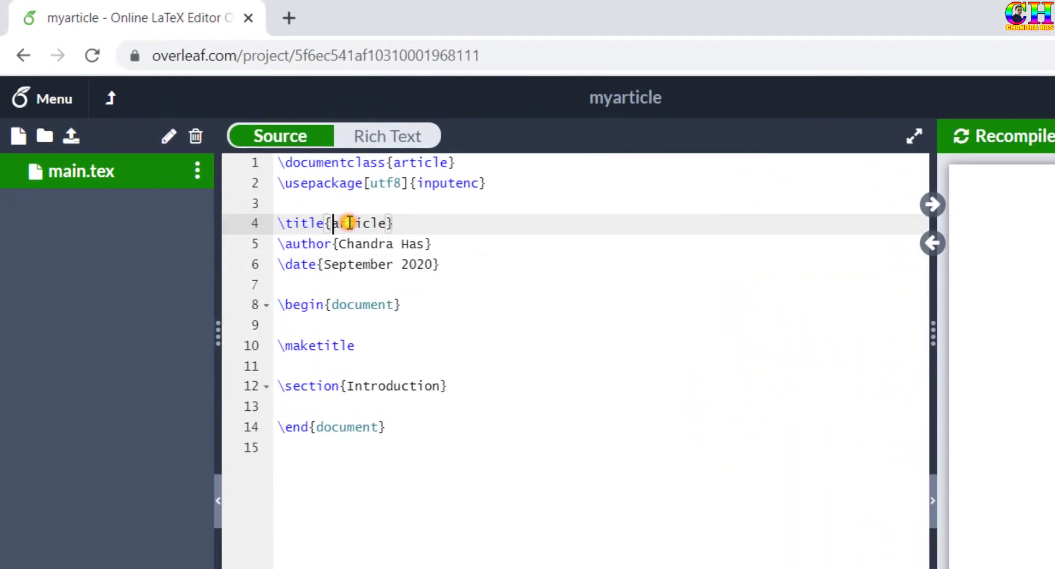
{"action": "type", "text": "How to use overleaf"}
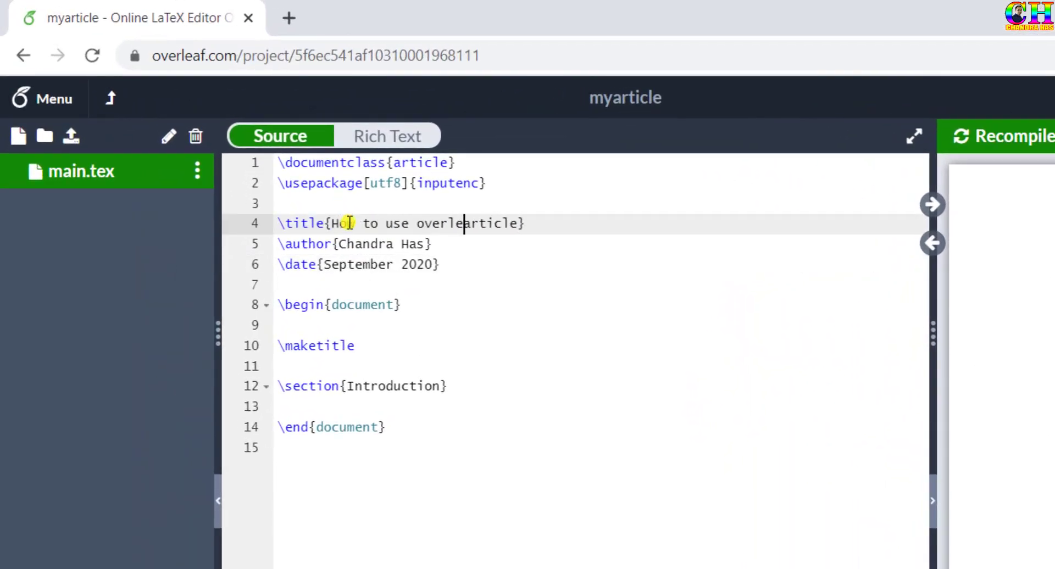
{"action": "key", "text": "Delete"}
{"action": "key", "text": "Delete"}
{"action": "key", "text": "Delete"}
{"action": "key", "text": "Delete"}
{"action": "key", "text": "Delete"}
{"action": "key", "text": "Delete"}
{"action": "key", "text": "Delete"}
{"action": "type", "text": "latex edito"}
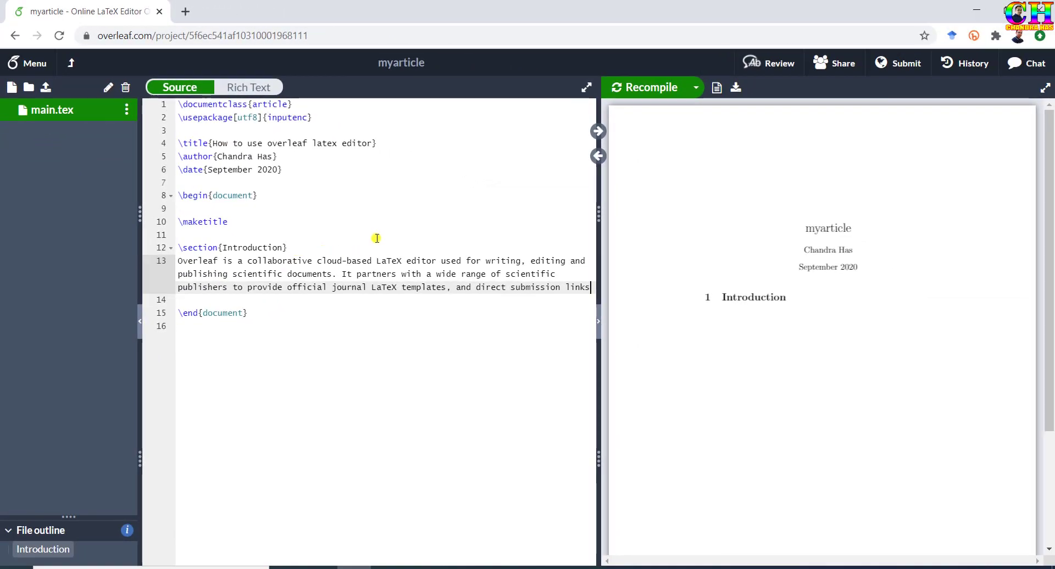
{"action": "left_click", "coordinate": [651, 90]}
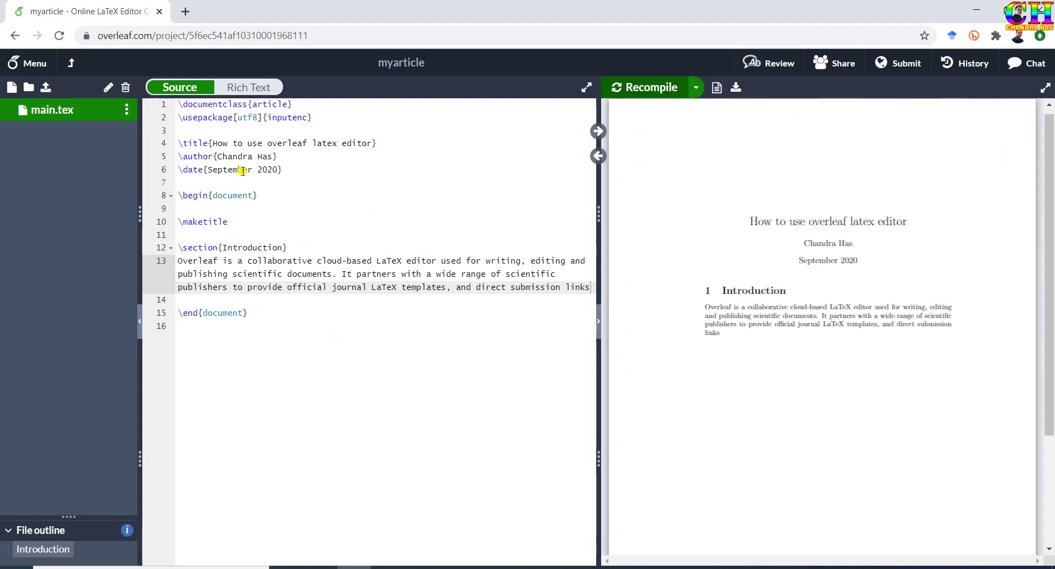
Add a new preamble line starting a \usepackage command via autocomplete.
{"action": "left_click", "coordinate": [253, 208]}
{"action": "left_click", "coordinate": [211, 130]}
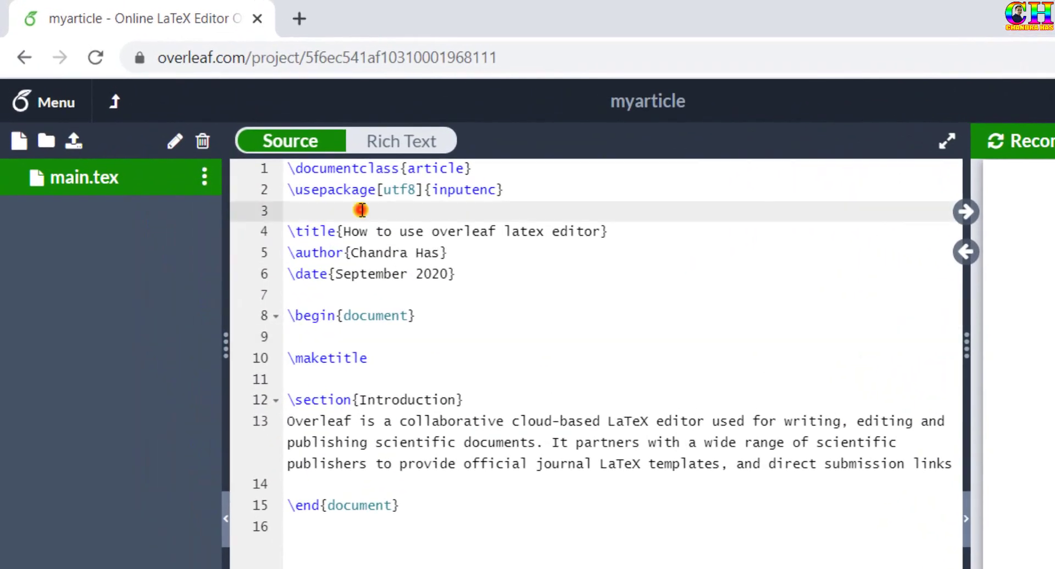
{"action": "key", "text": "Return"}
{"action": "type", "text": "\\use"}
{"action": "key", "text": "Return"}
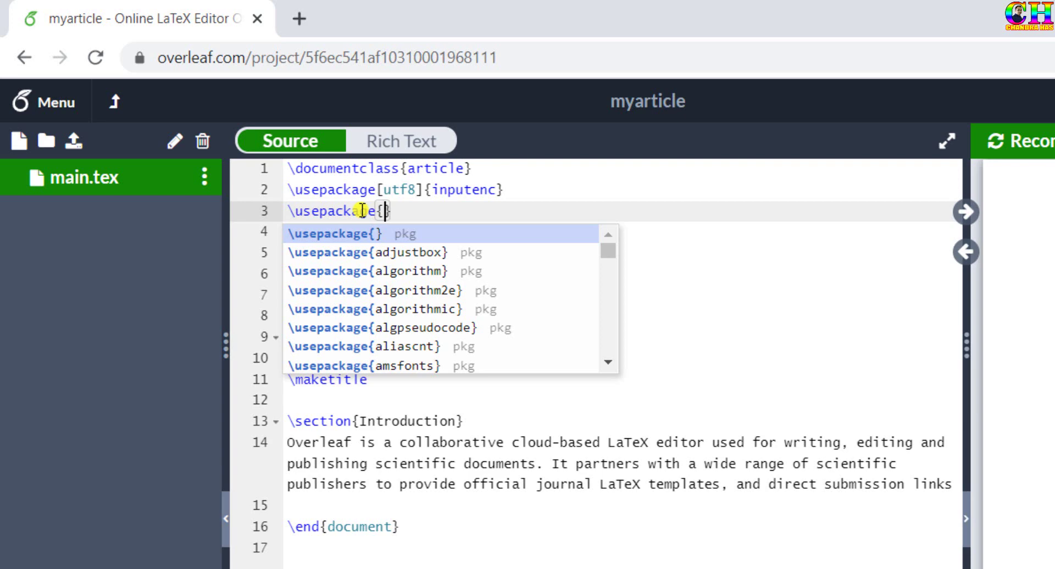
Complete the preamble line as \usepackage{graphicx}.
{"action": "type", "text": "gr"}
{"action": "key", "text": "Down"}
{"action": "key", "text": "Return"}
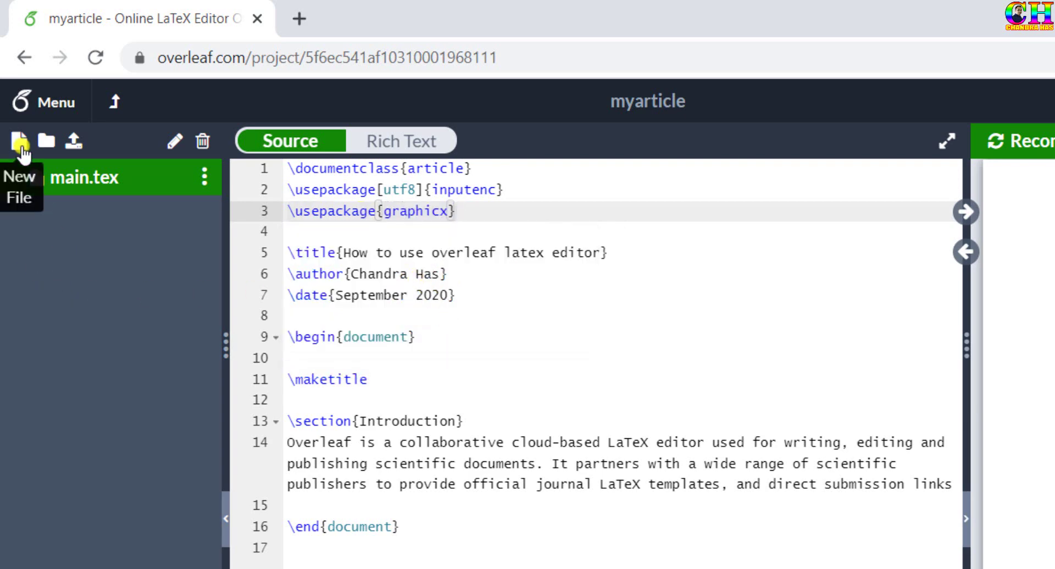
Upload 5-FU_calibration.pdf from the desktop into the project.
{"action": "left_click", "coordinate": [20, 141]}
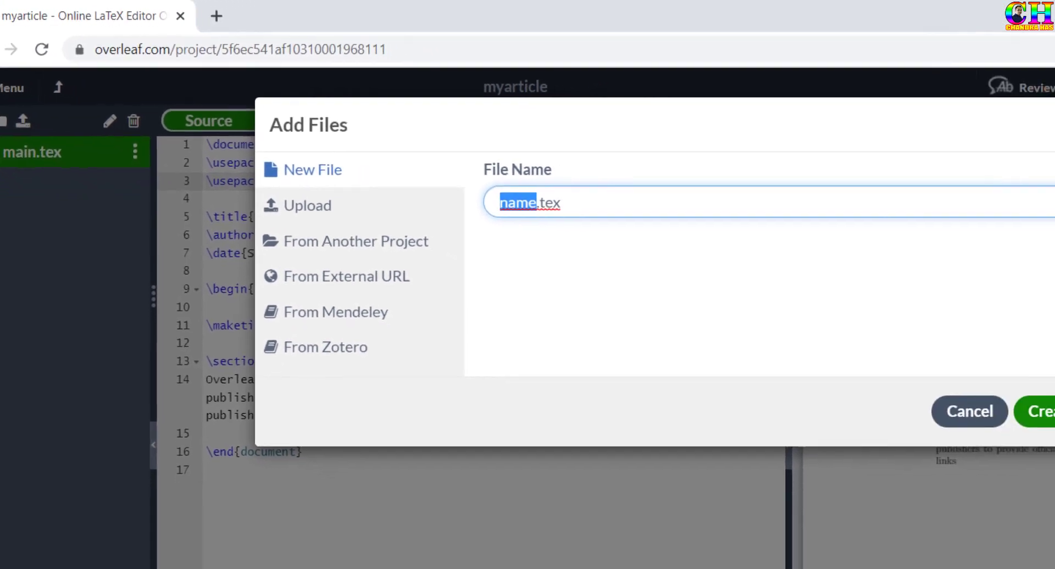
{"action": "left_click", "coordinate": [303, 199]}
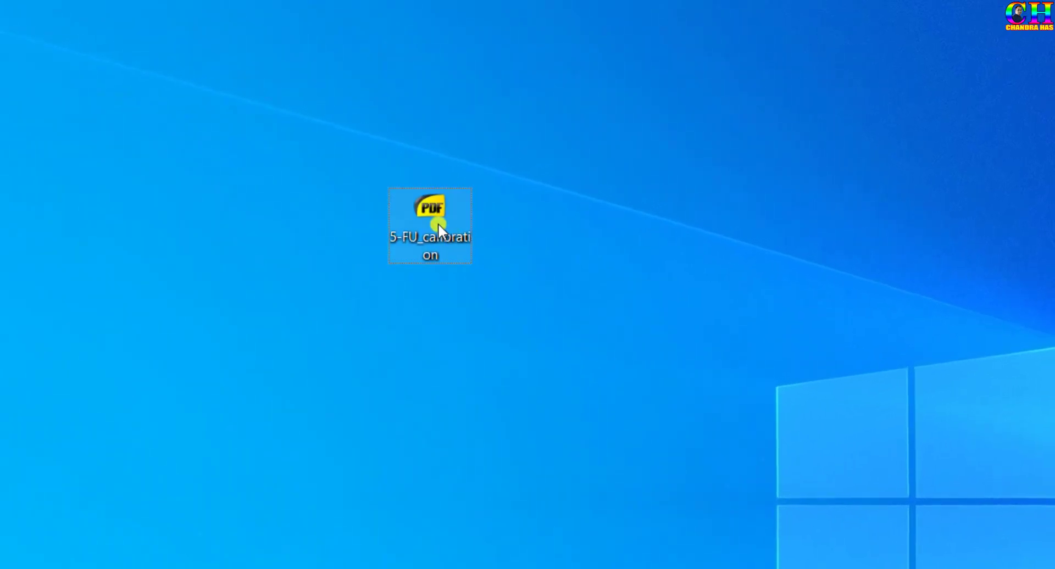
{"action": "mouse_move", "coordinate": [437, 223]}
{"action": "left_mouse_down"}
{"action": "mouse_move", "coordinate": [513, 529]}
{"action": "mouse_move", "coordinate": [508, 568]}
{"action": "left_mouse_up"}
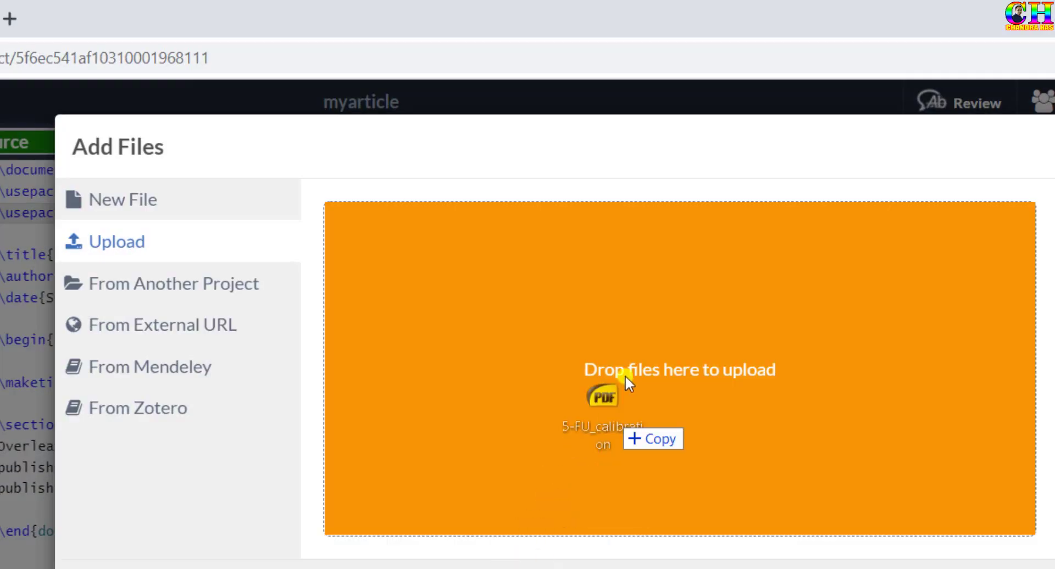
{"action": "left_click_drag", "start_coordinate": [625, 375], "coordinate": [626, 374]}
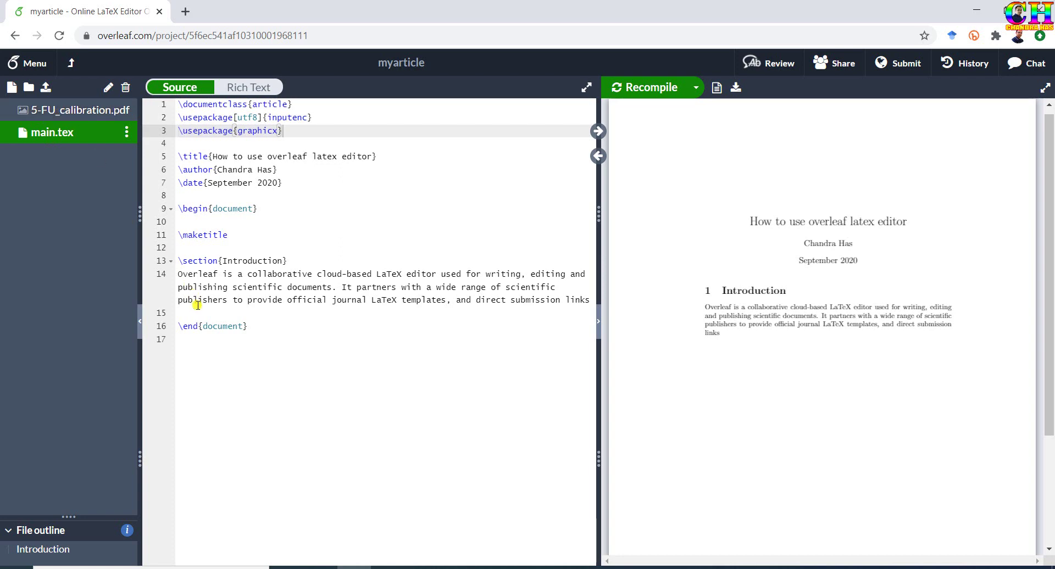
Below the Introduction, insert \includegraphics[width=0.5\linewidth]{5-FU_calibration.pdf}.
{"action": "left_click", "coordinate": [198, 312]}
{"action": "key", "text": "Return"}
{"action": "left_click", "coordinate": [198, 313]}
{"action": "type", "text": "\\inc"}
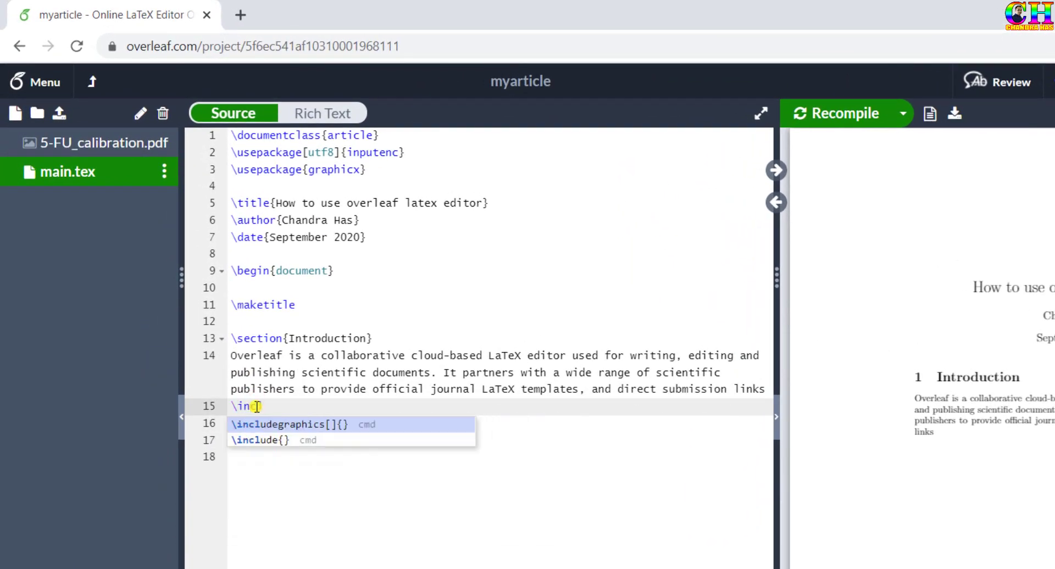
{"action": "key", "text": "Return"}
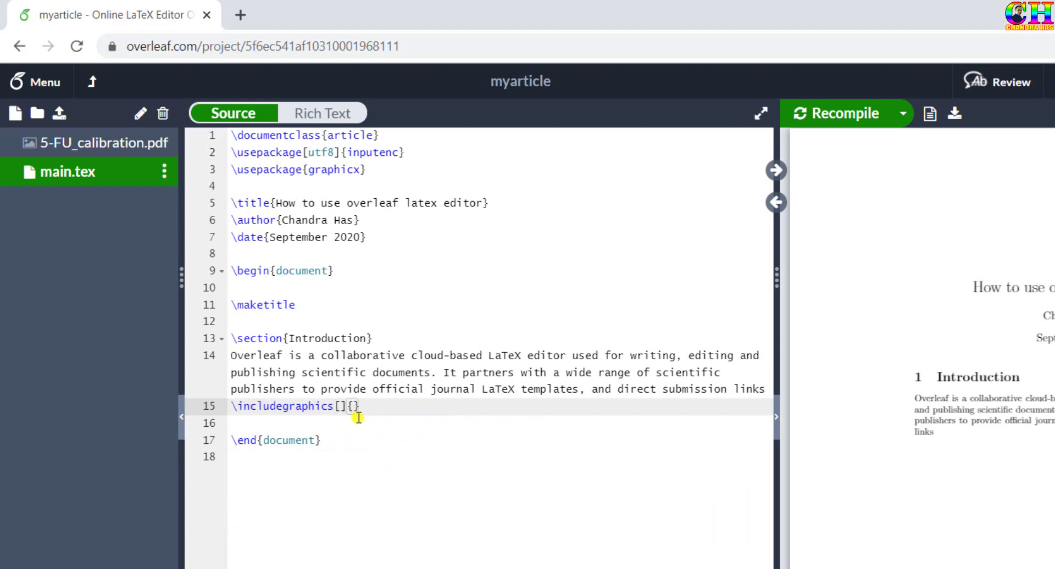
{"action": "key", "text": "Return"}
{"action": "type", "text": "width=0"}
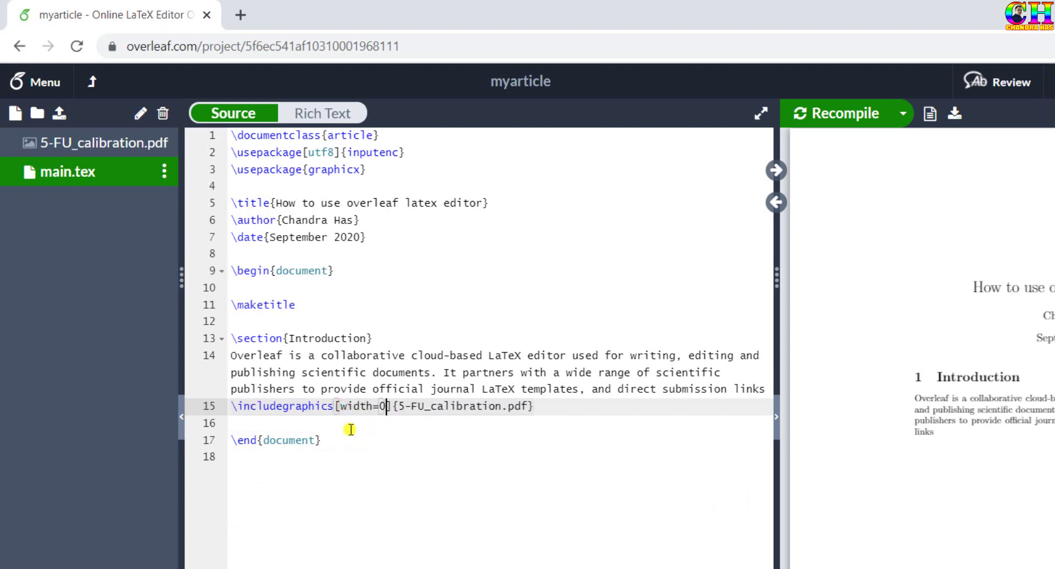
{"action": "type", "text": ".5\\"}
{"action": "key", "text": "Return"}
Add a blank line above the figure command and recompile the PDF.
{"action": "left_click", "coordinate": [231, 405]}
{"action": "key", "text": "Return"}
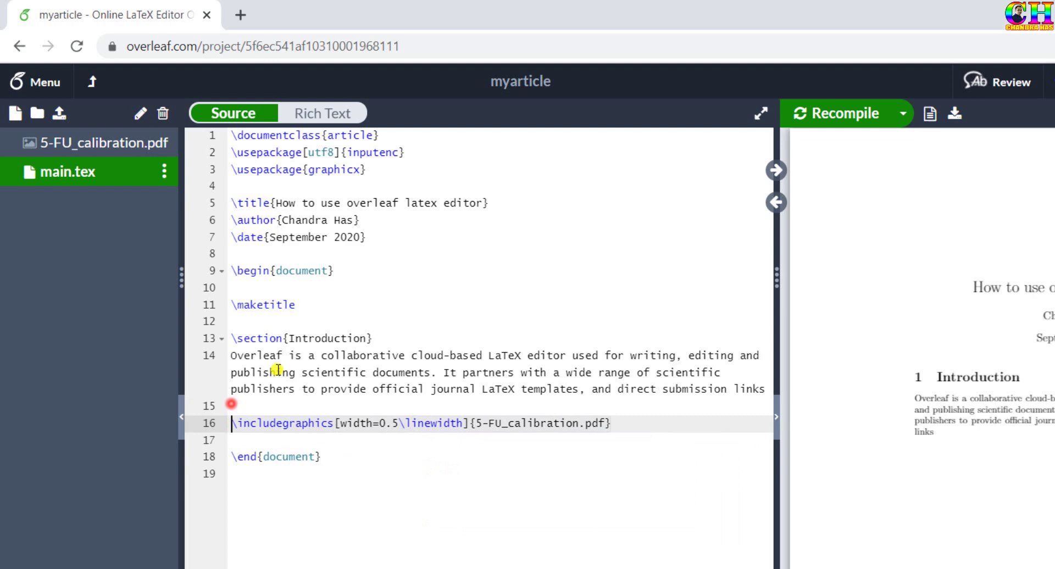
{"action": "left_click", "coordinate": [852, 112]}
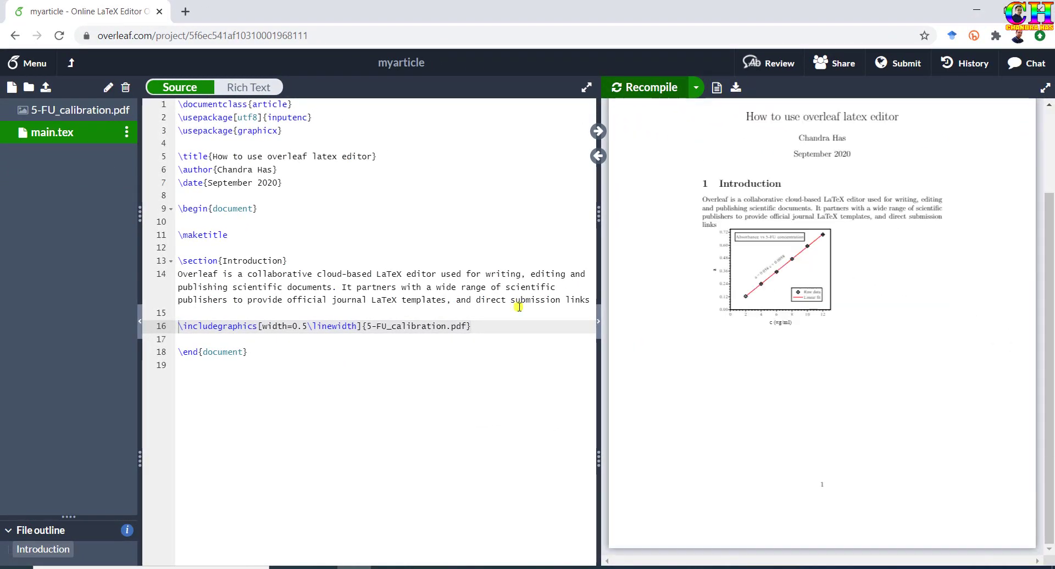
{"action": "left_click", "coordinate": [494, 316]}
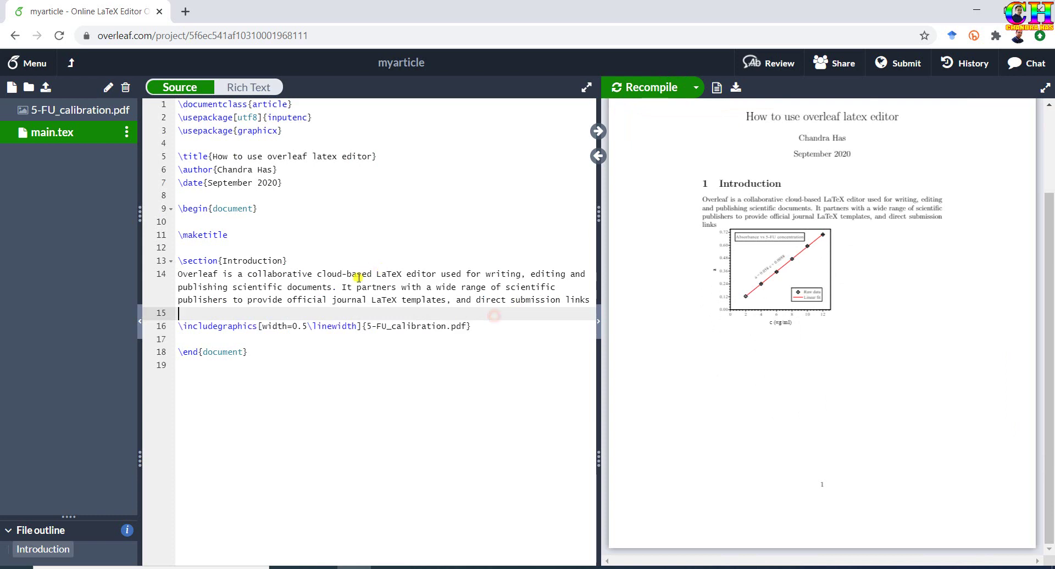
{"action": "left_click", "coordinate": [62, 191]}
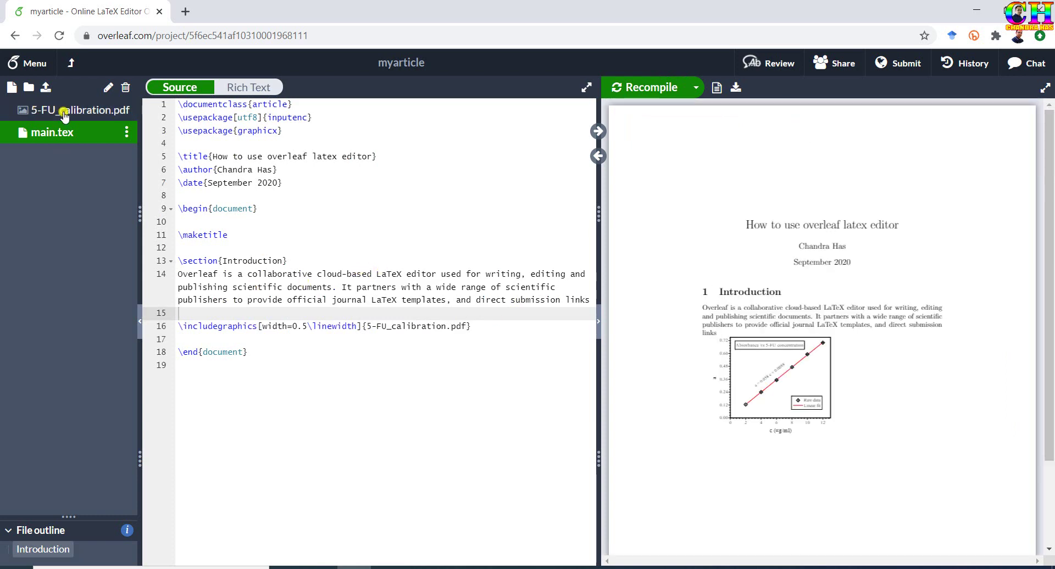
Create an img folder and move 5-FU_calibration.pdf into it.
{"action": "left_click", "coordinate": [28, 88]}
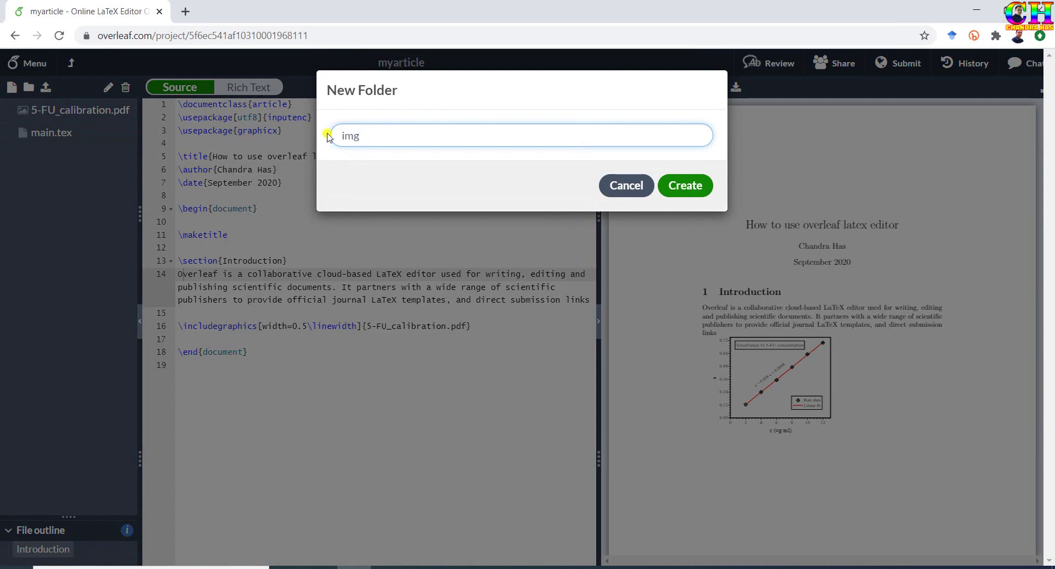
{"action": "left_click", "coordinate": [683, 184]}
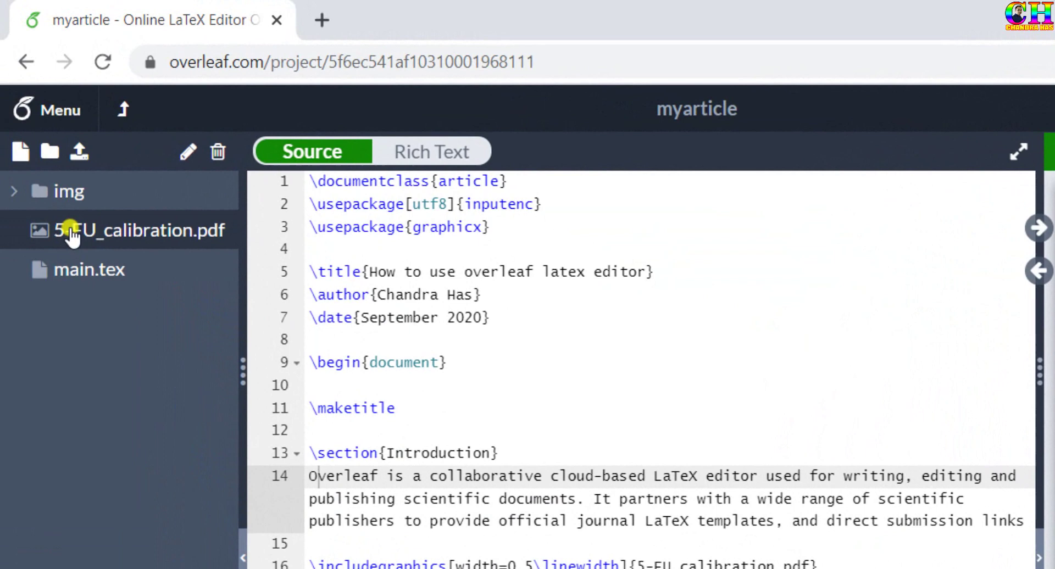
{"action": "left_click_drag", "start_coordinate": [73, 231], "coordinate": [73, 193]}
{"action": "left_click", "coordinate": [18, 204]}
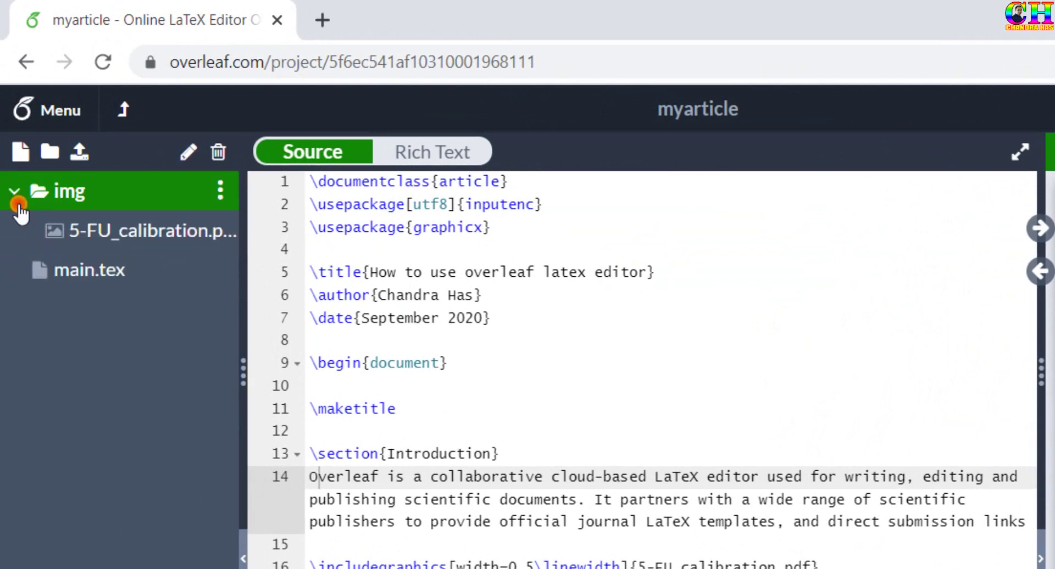
{"action": "left_click", "coordinate": [16, 203]}
In main.tex, change the figure path to img/5-FU_calibration.pdf.
{"action": "left_click", "coordinate": [72, 232]}
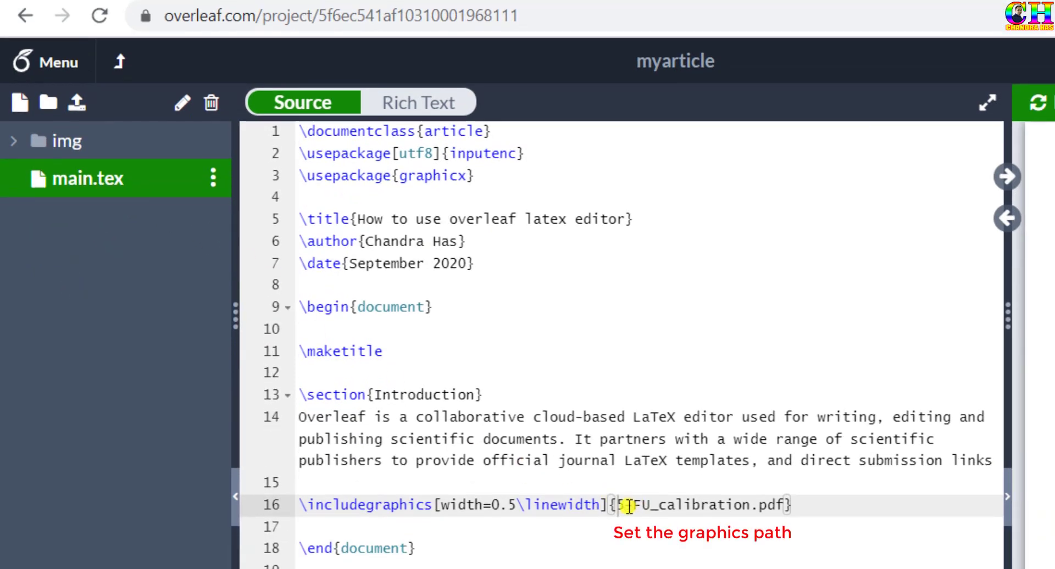
{"action": "type", "text": "img/"}
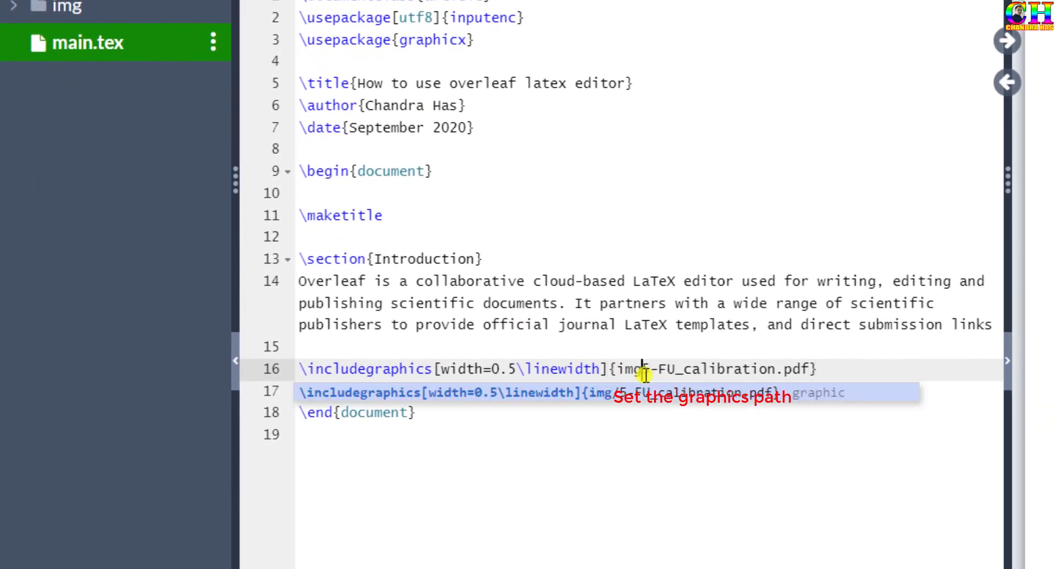
{"action": "key", "text": "End"}
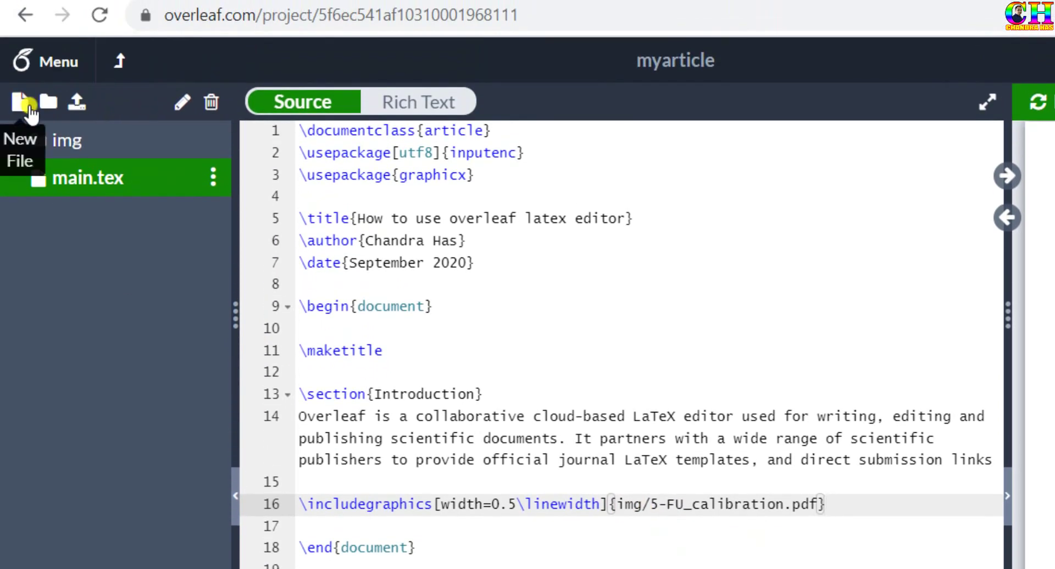
Create a new file named exp.tex in the project.
{"action": "left_click", "coordinate": [28, 109]}
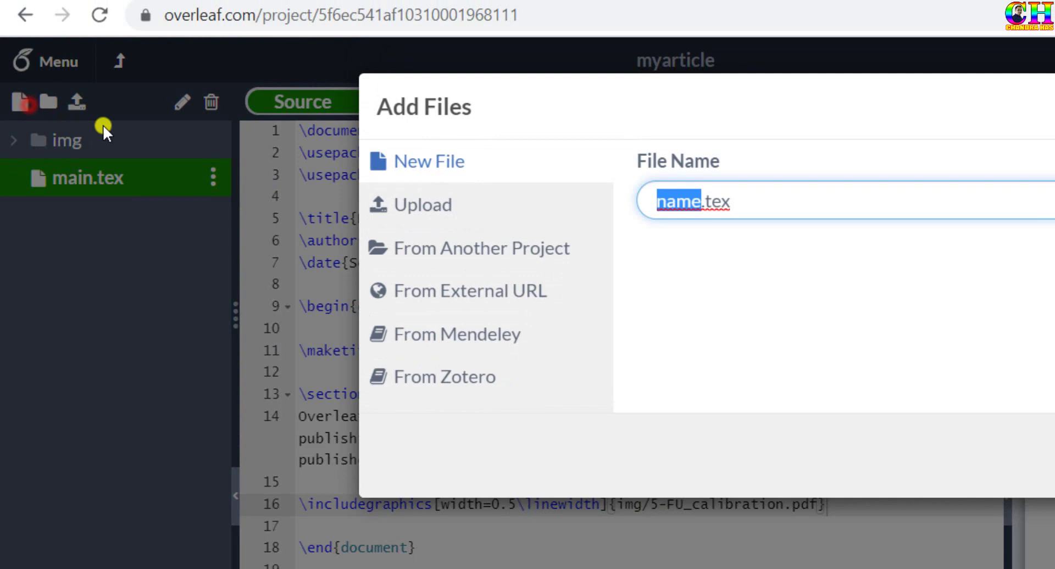
{"action": "key", "text": "BackSpace"}
{"action": "type", "text": "exp"}
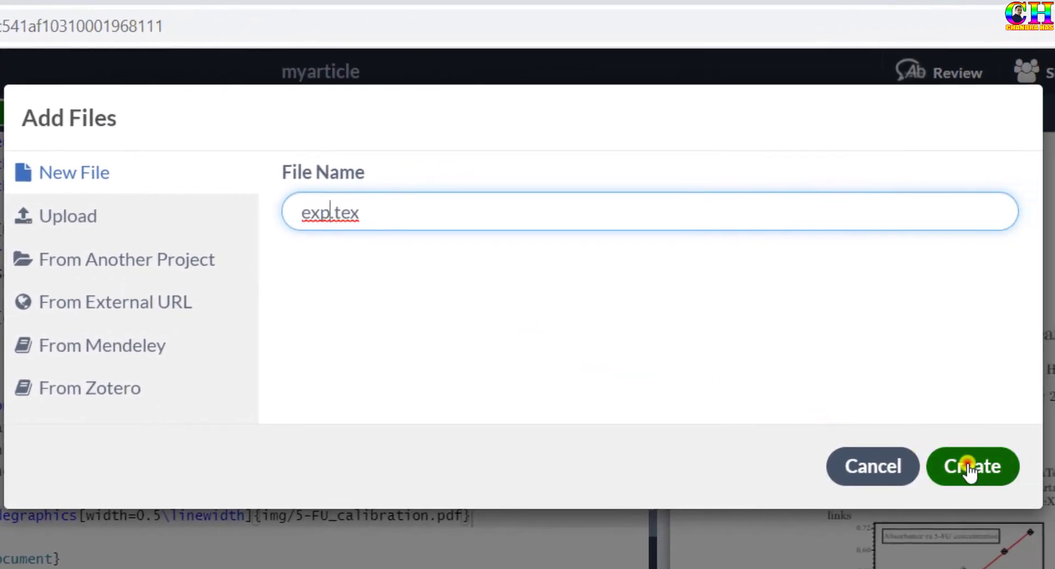
{"action": "left_click", "coordinate": [984, 465]}
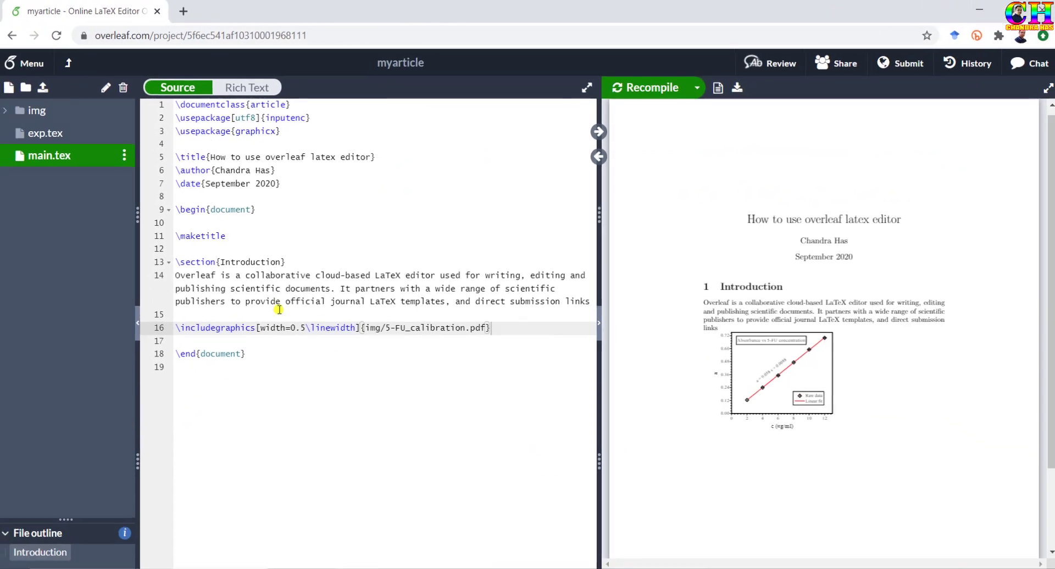
In exp.tex, write \section{Section heading} followed by the line 'Hello world !'.
{"action": "left_click", "coordinate": [61, 141]}
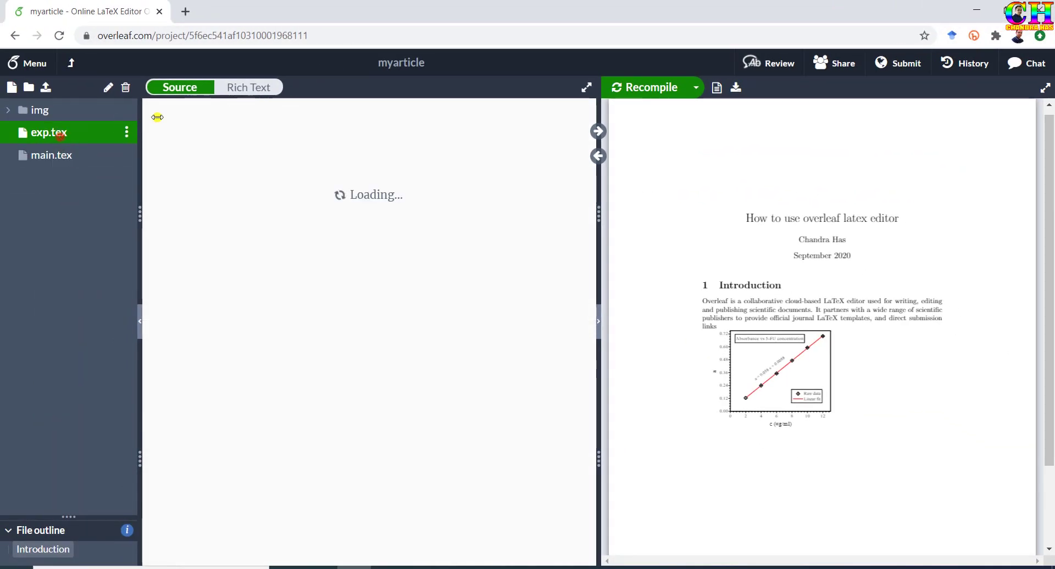
{"action": "type", "text": "\\sec"}
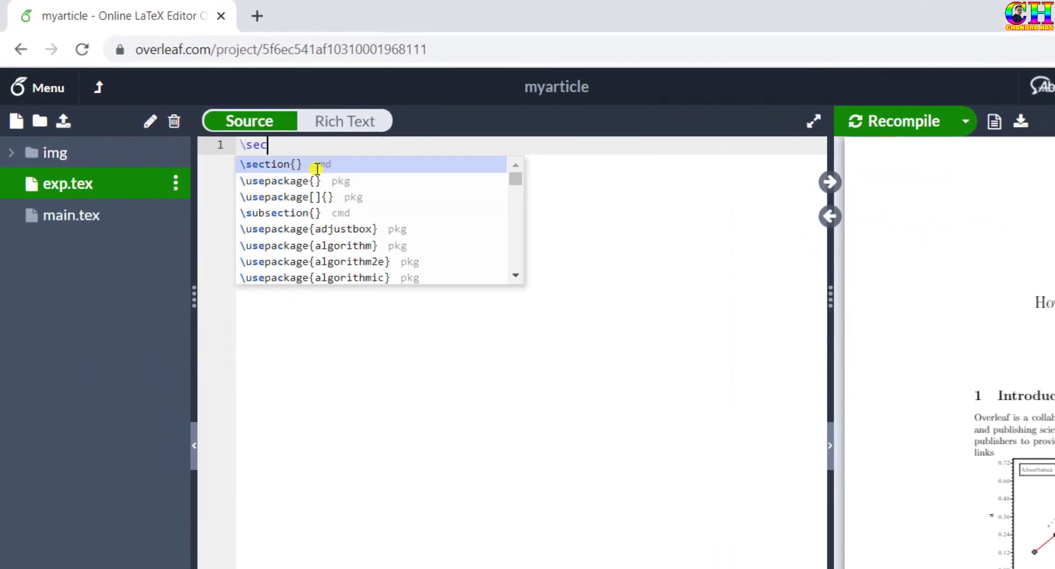
{"action": "key", "text": "Return"}
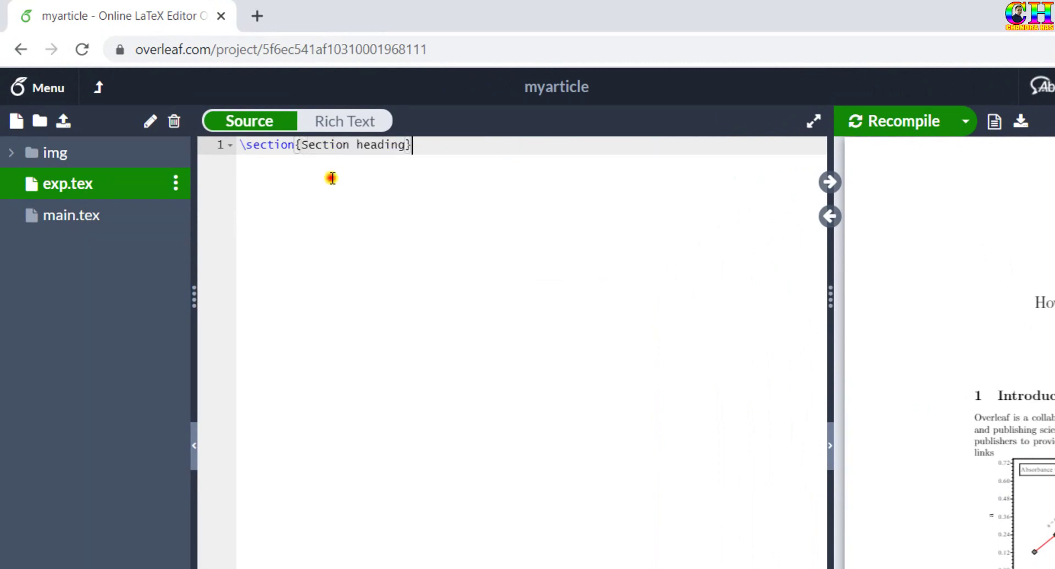
{"action": "key", "text": "Return"}
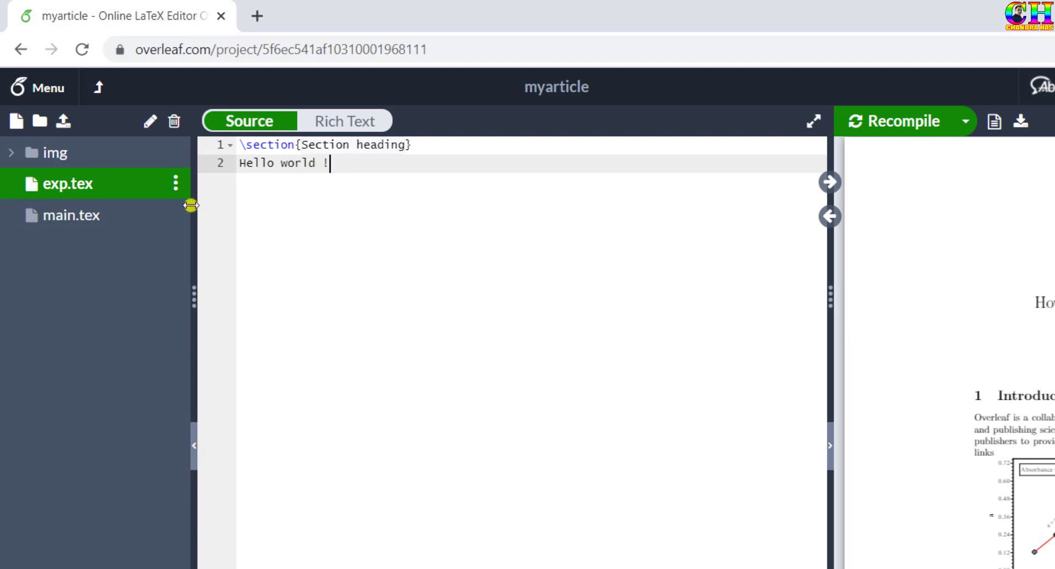
Add \input{exp} below the figure in main.tex and recompile the PDF.
{"action": "left_click", "coordinate": [83, 218]}
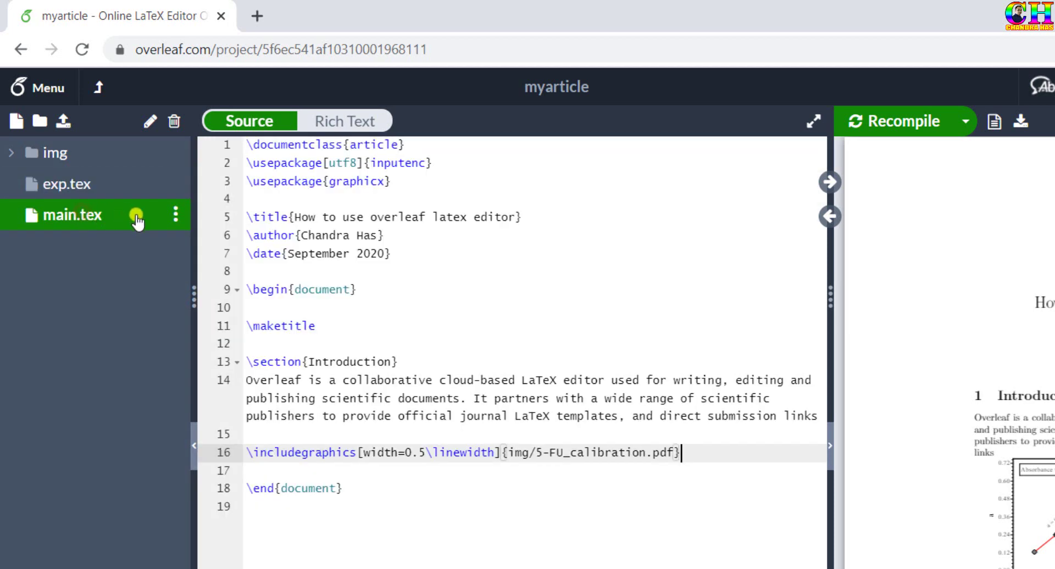
{"action": "key", "text": "Return"}
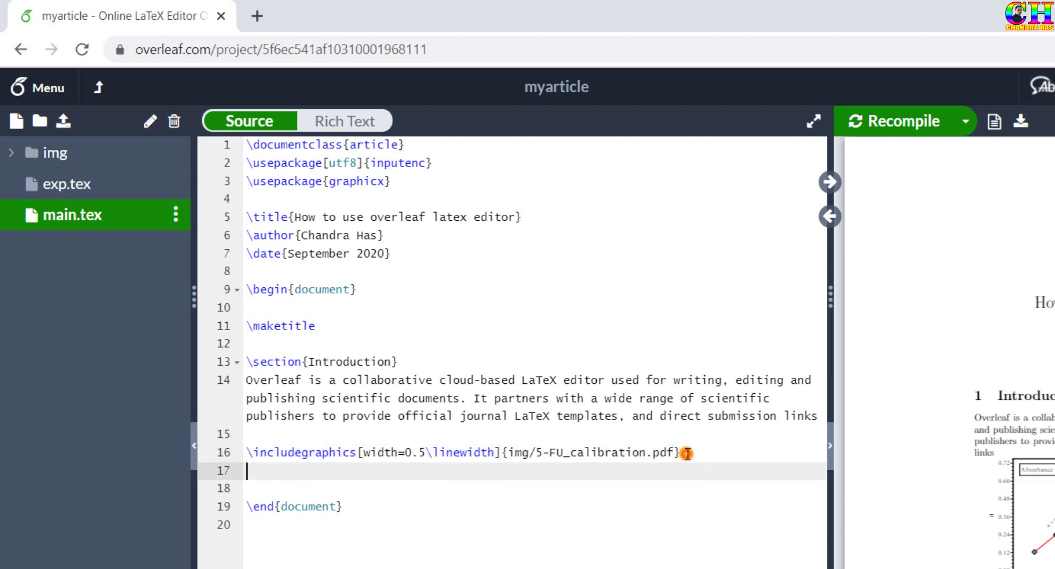
{"action": "key", "text": "Return"}
{"action": "type", "text": "\\input{"}
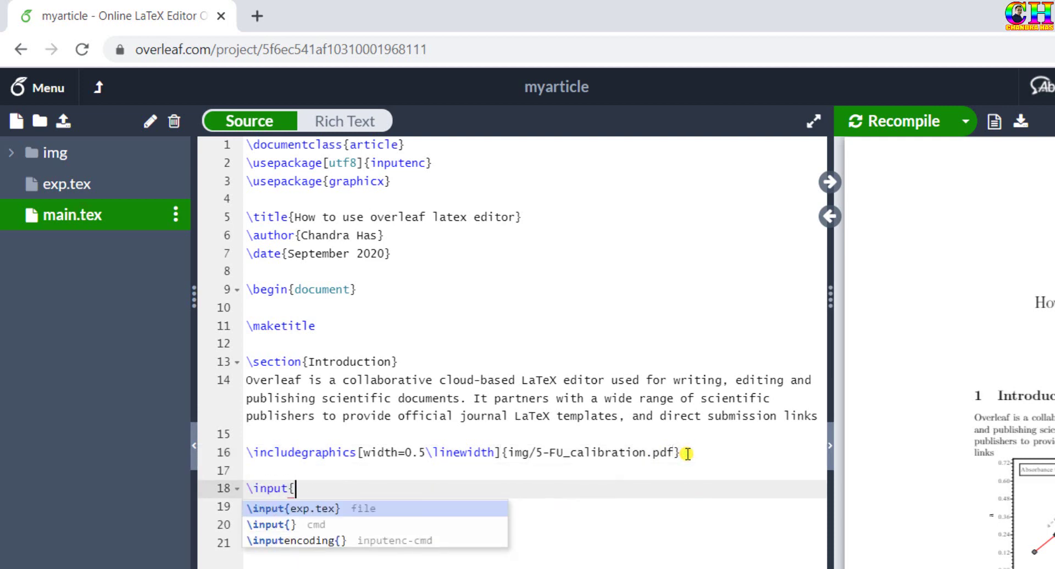
{"action": "key", "text": "Return"}
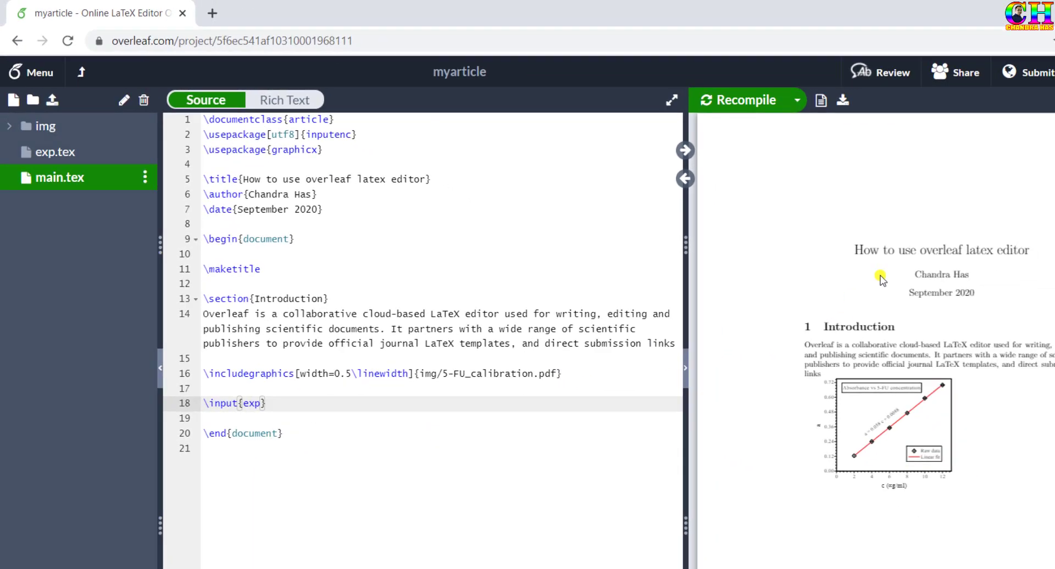
{"action": "left_click", "coordinate": [725, 99]}
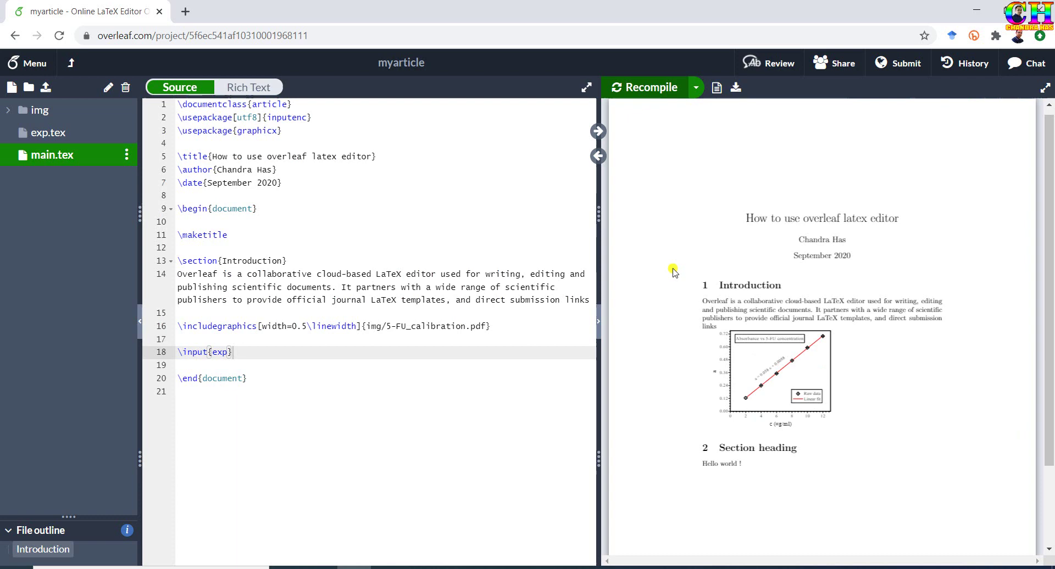
From the projects list, resend the confirmation email and confirm the address via the Gmail link.
{"action": "left_click", "coordinate": [71, 65]}
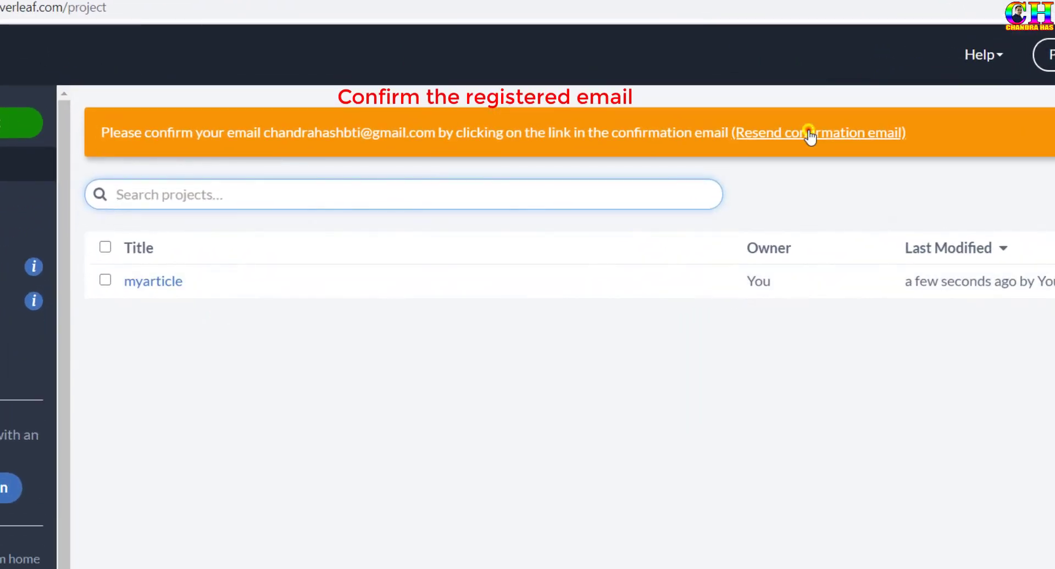
{"action": "left_click", "coordinate": [809, 153]}
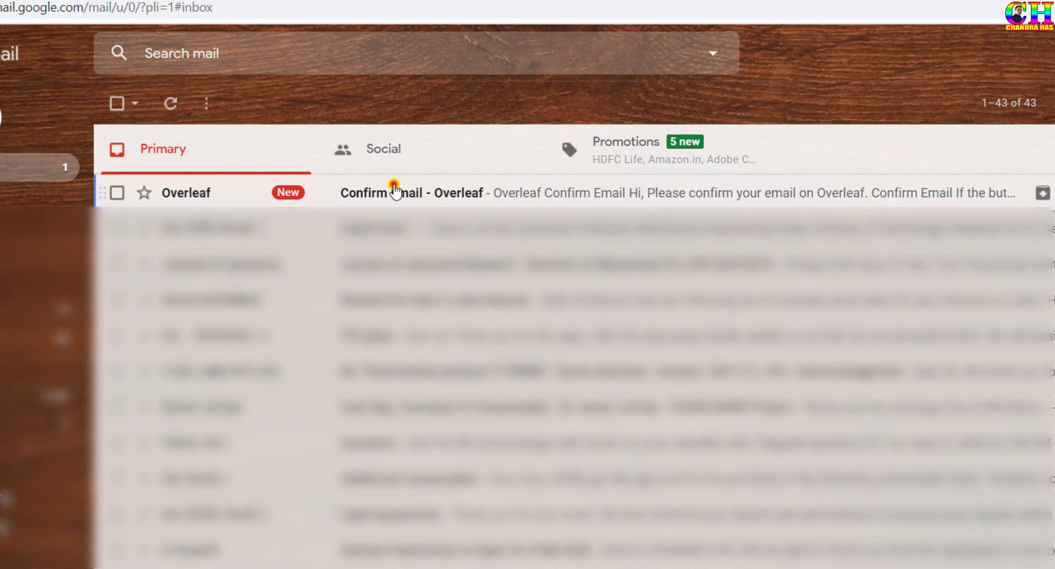
{"action": "left_click", "coordinate": [394, 186]}
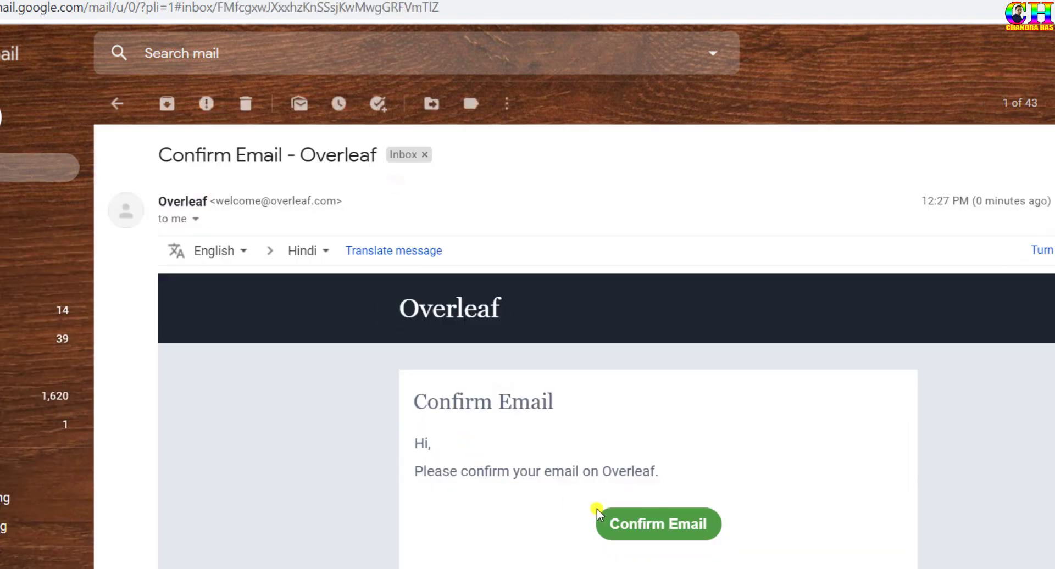
{"action": "left_click", "coordinate": [628, 527]}
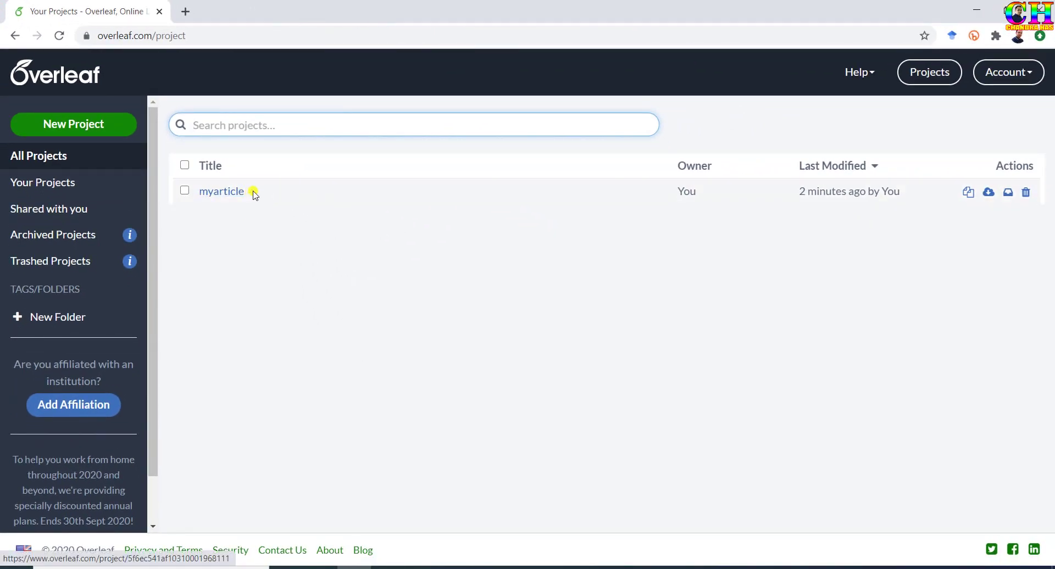
Save myarticle as myarticle.zip to the Desktop and inspect its img folder.
{"action": "left_click", "coordinate": [989, 192]}
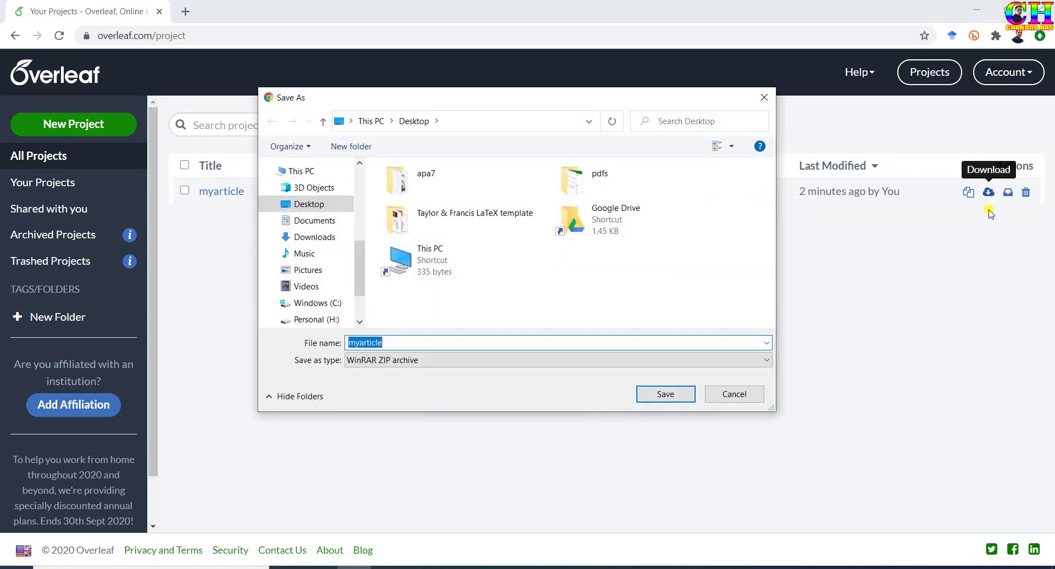
{"action": "left_click", "coordinate": [651, 395]}
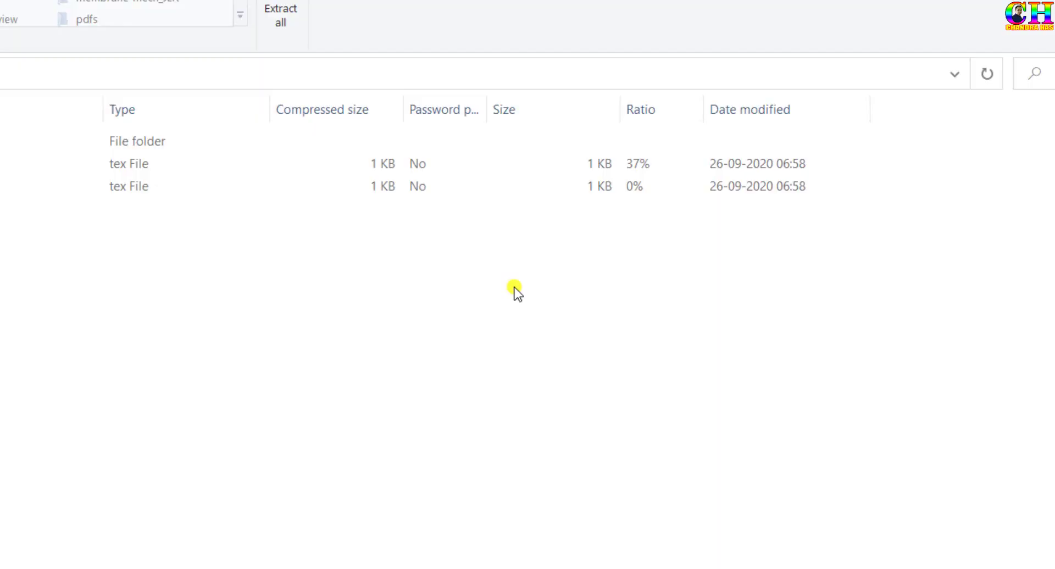
{"action": "double_click", "coordinate": [71, 146]}
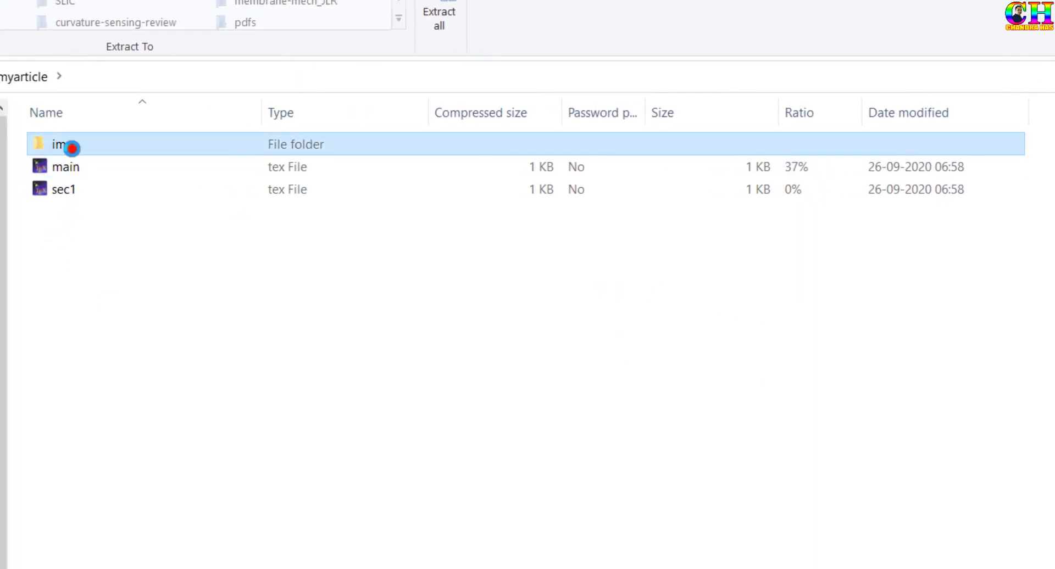
{"action": "key", "text": "BackSpace"}
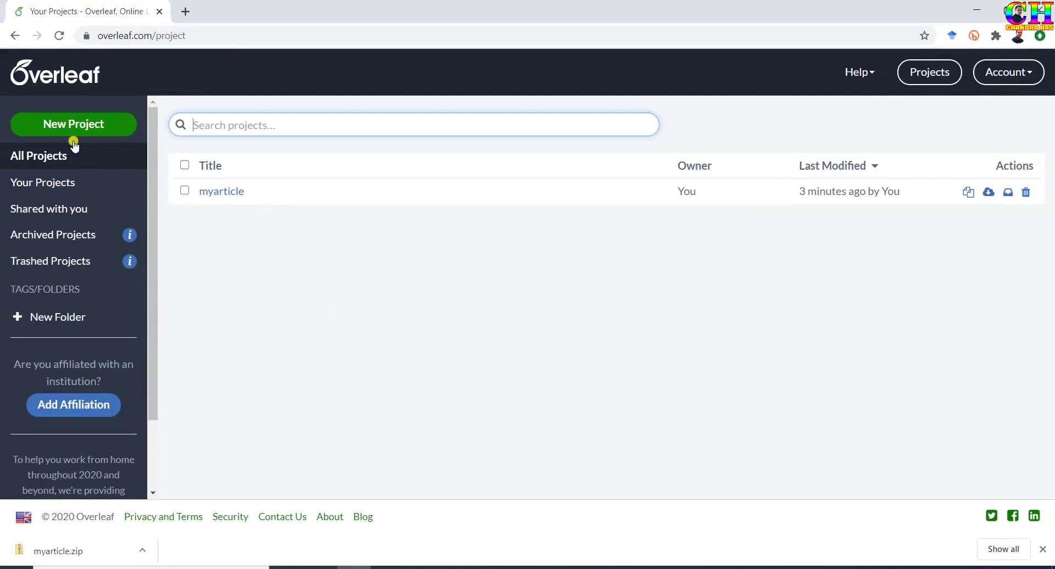
Create a new project from the PNAS Brief Report template in the Academic Journal gallery.
{"action": "left_click", "coordinate": [90, 127]}
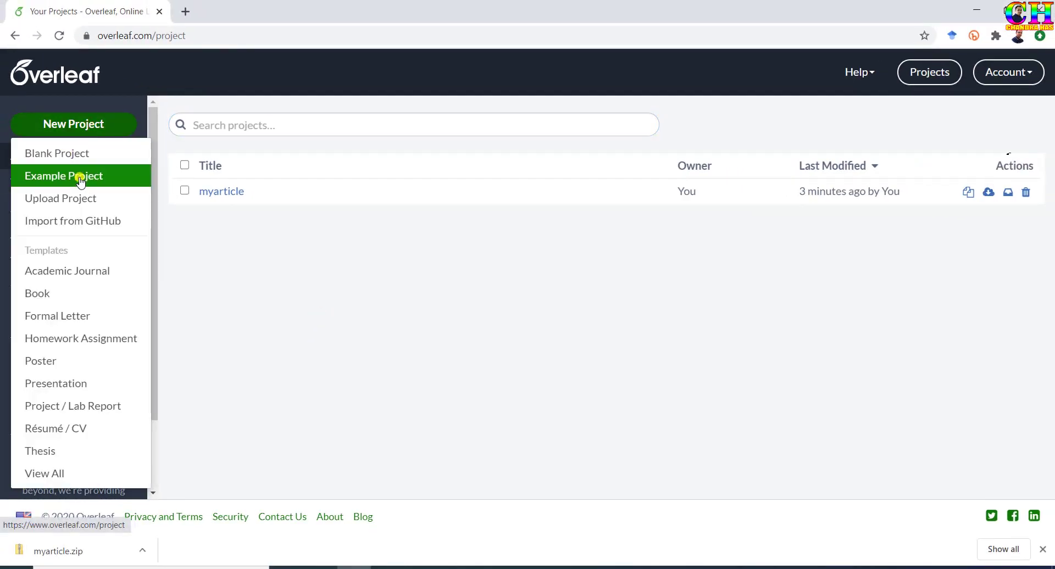
{"action": "left_click", "coordinate": [56, 275]}
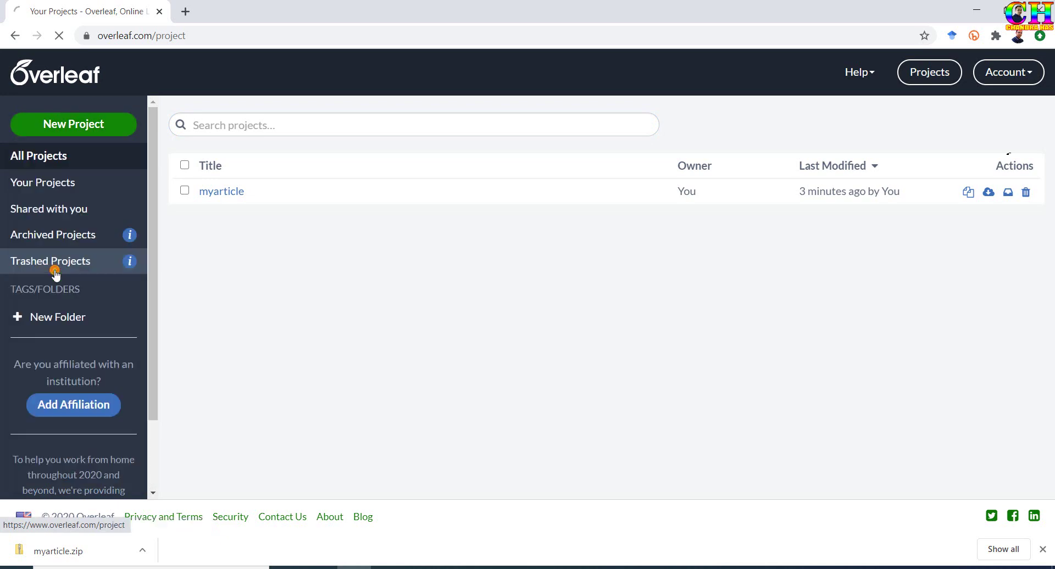
{"action": "scroll", "coordinate": [352, 285], "scroll_direction": "down", "scroll_amount": 4}
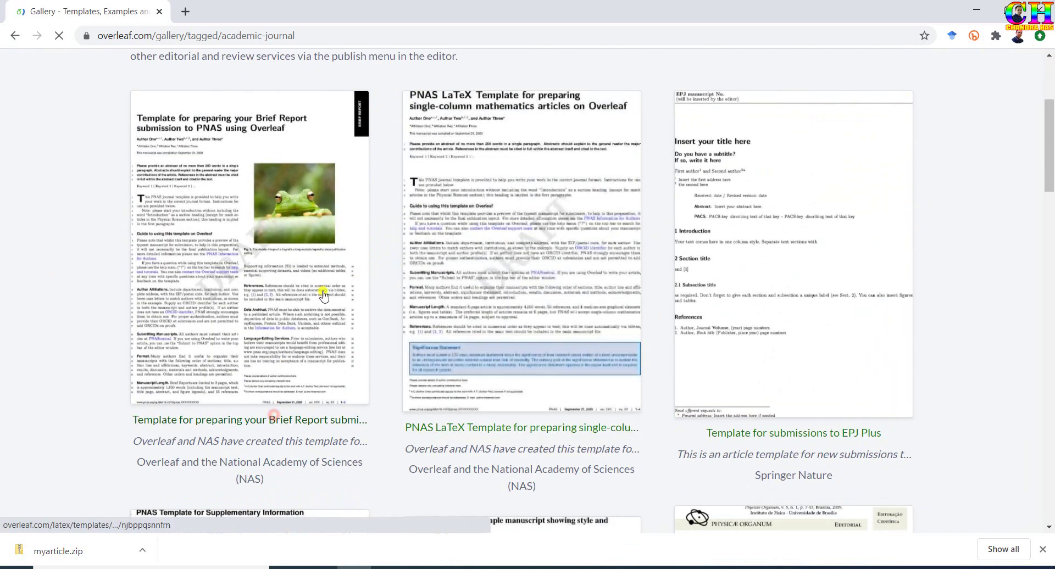
{"action": "left_click", "coordinate": [323, 295]}
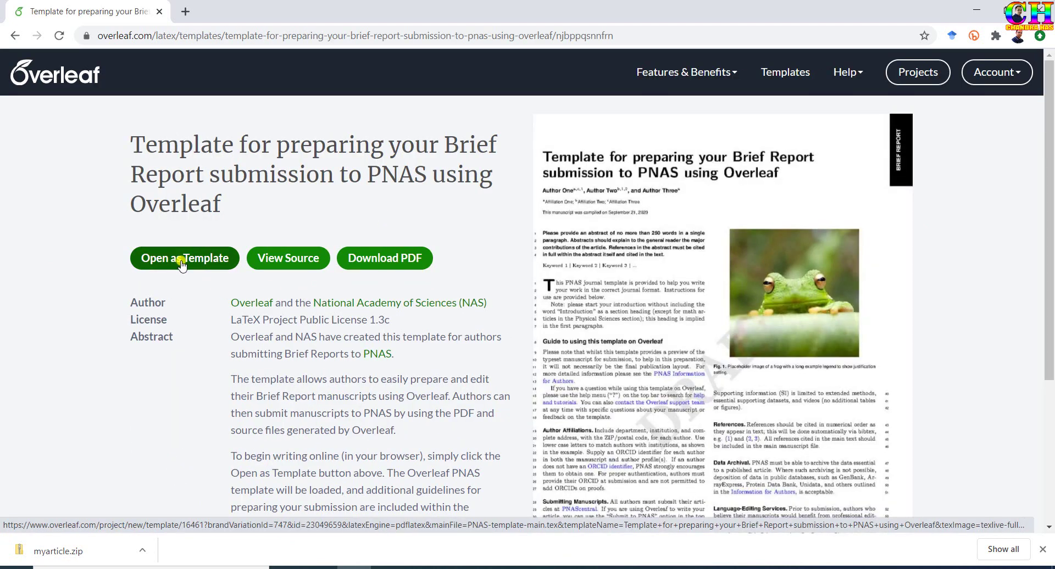
{"action": "left_click", "coordinate": [182, 264]}
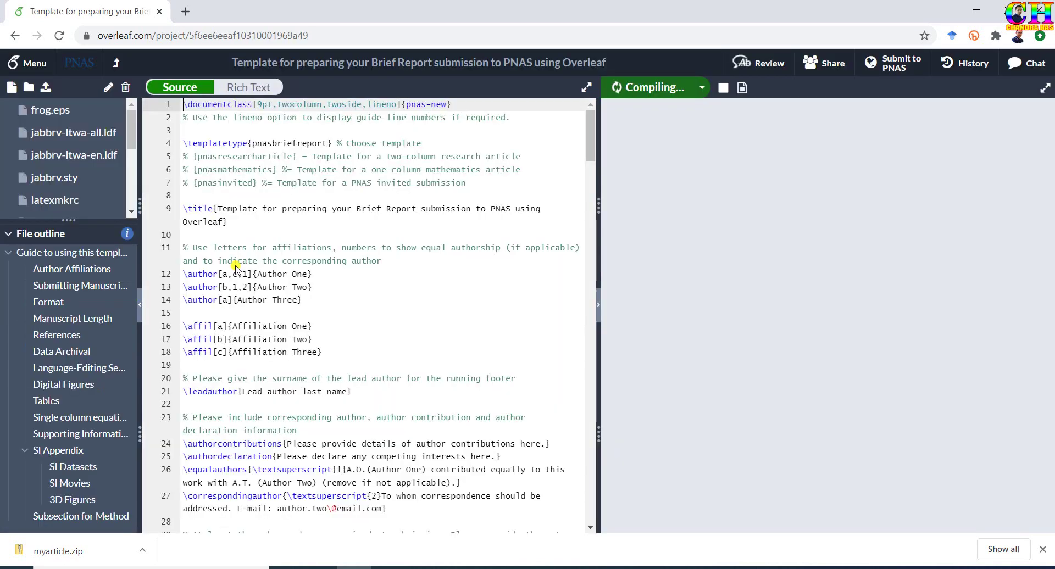
Scroll the template source and select text in the Author Two and Author Three entries.
{"action": "scroll", "coordinate": [352, 220], "scroll_direction": "down", "scroll_amount": 2}
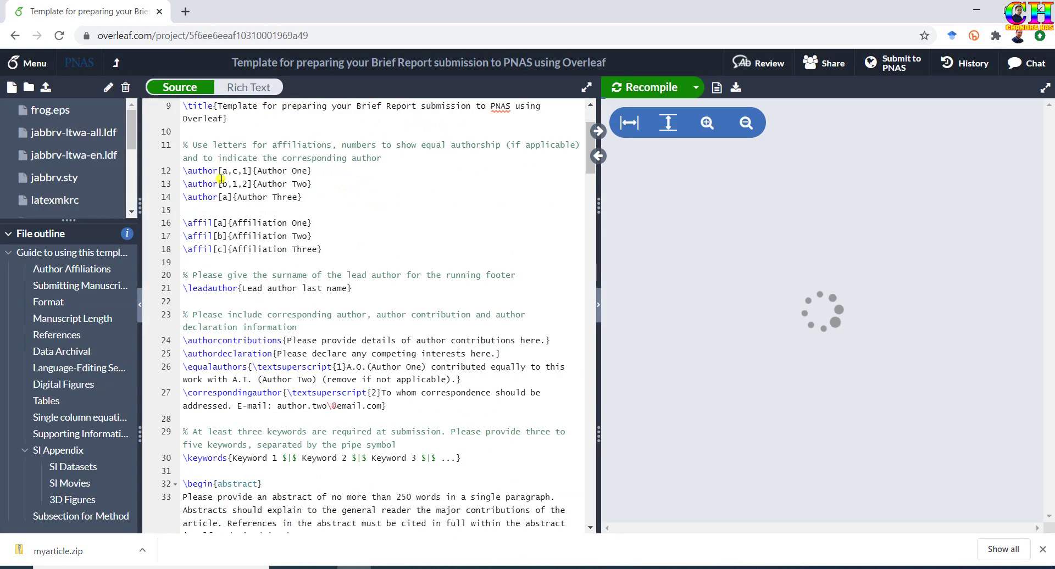
{"action": "left_click", "coordinate": [276, 197]}
{"action": "left_click_drag", "start_coordinate": [219, 171], "coordinate": [227, 202]}
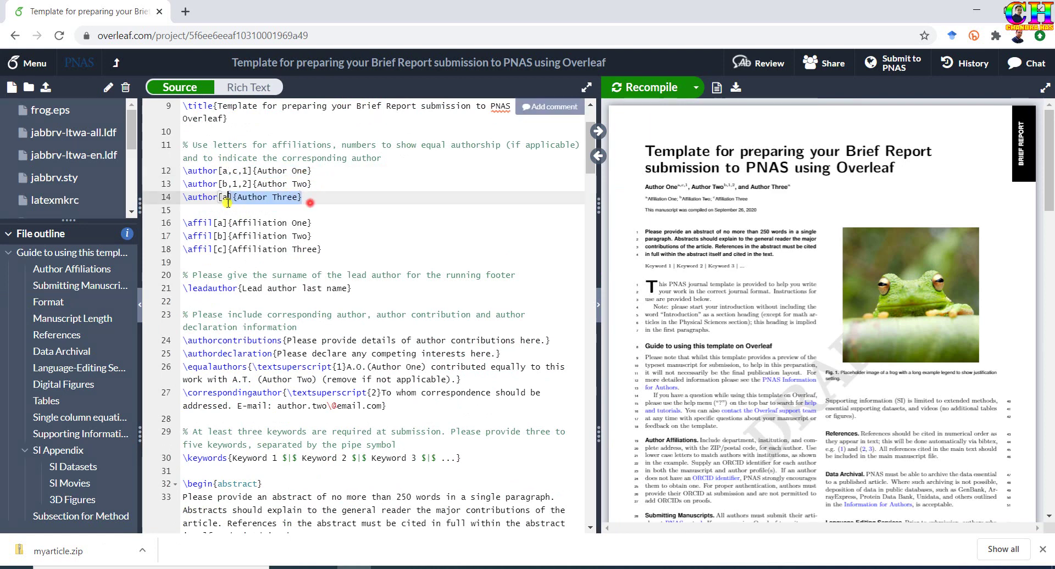
{"action": "left_click_drag", "start_coordinate": [322, 183], "coordinate": [265, 185]}
{"action": "left_click", "coordinate": [237, 145]}
{"action": "scroll", "coordinate": [236, 145], "scroll_direction": "up", "scroll_amount": 3}
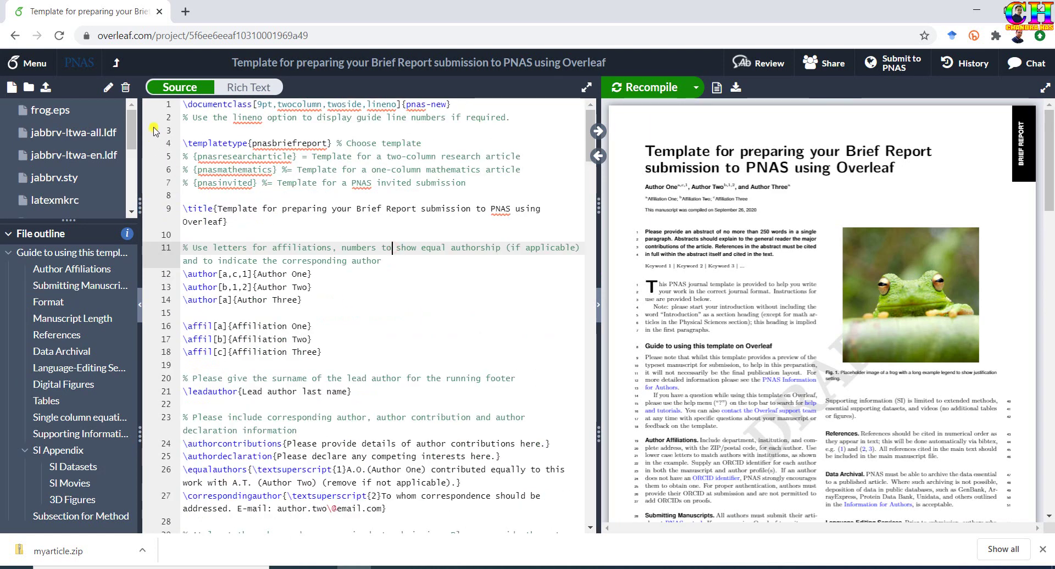
Return to the project list and choose New Project > Upload Project.
{"action": "left_click", "coordinate": [115, 65]}
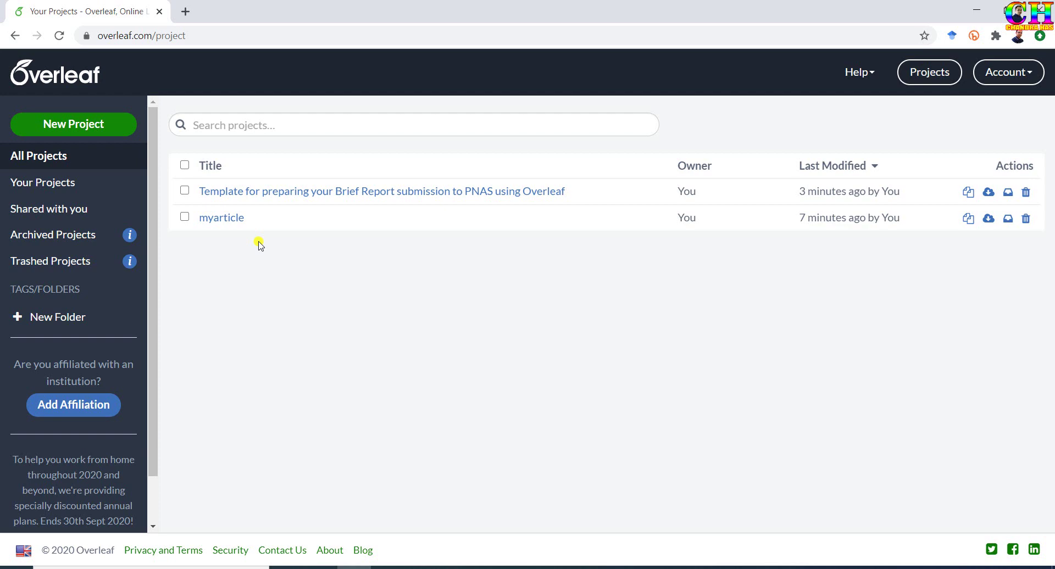
{"action": "left_click", "coordinate": [91, 120]}
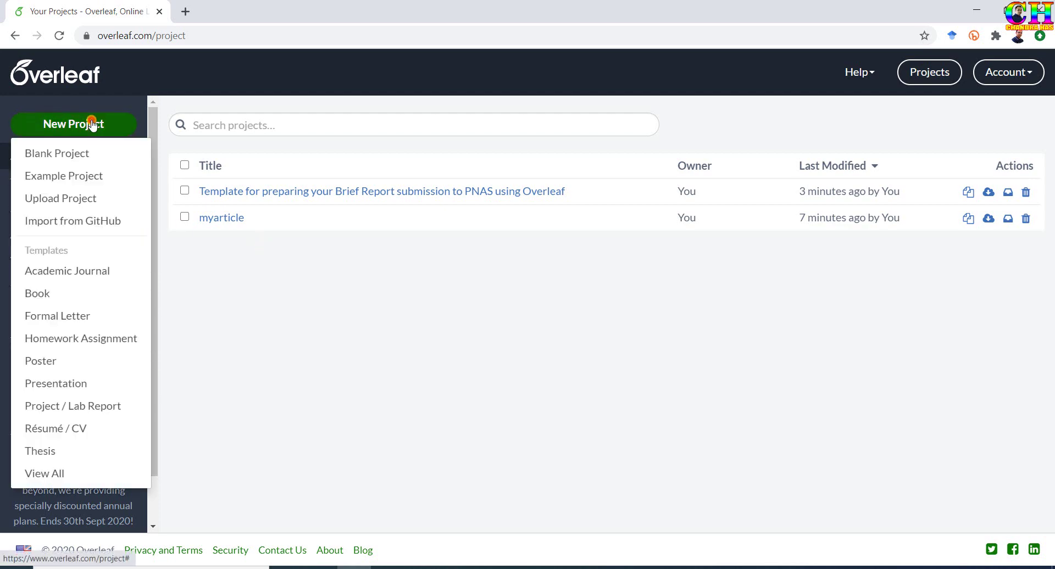
{"action": "left_click", "coordinate": [55, 203]}
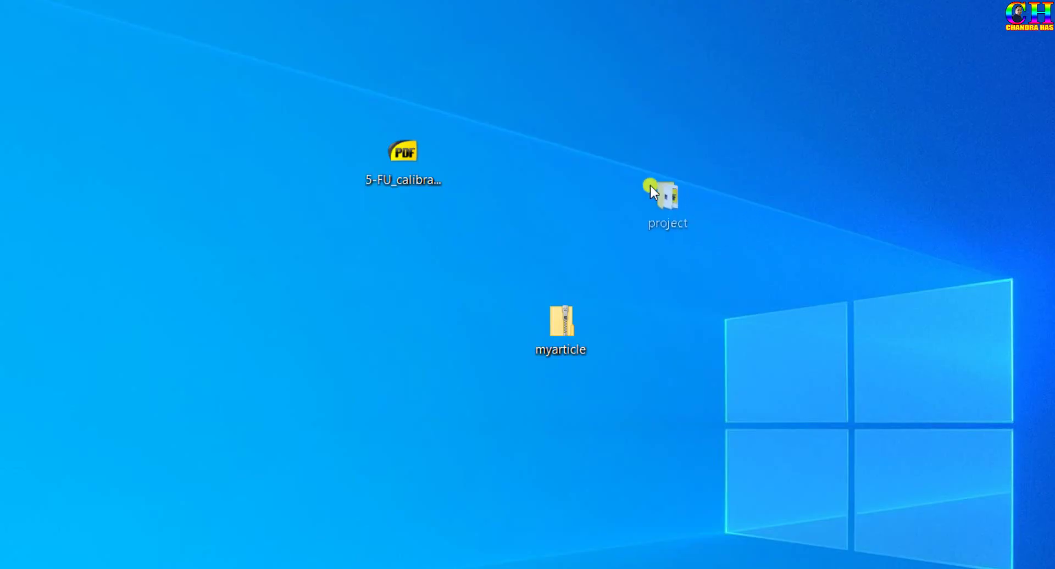
Compress the project folder into project.zip and drag it into Overleaf's upload dialog.
{"action": "left_click_drag", "start_coordinate": [651, 185], "coordinate": [603, 187]}
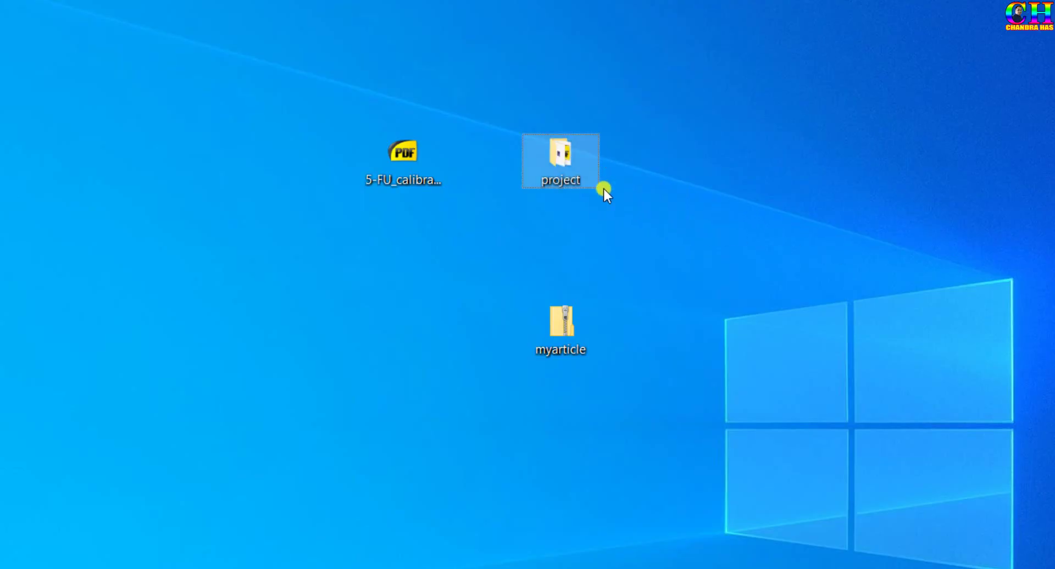
{"action": "mouse_move", "coordinate": [563, 167]}
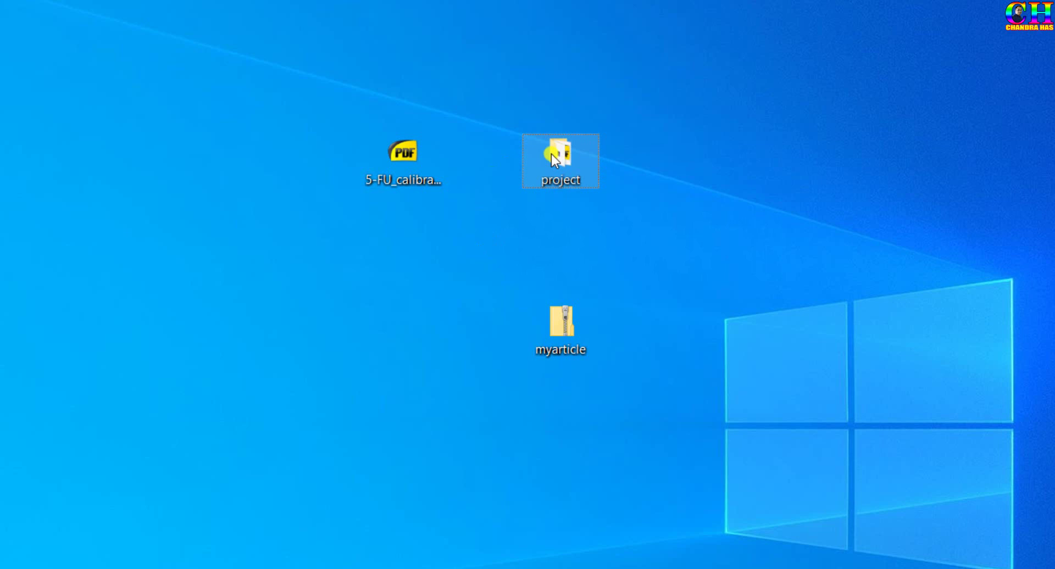
{"action": "right_click", "coordinate": [552, 154]}
{"action": "mouse_move", "coordinate": [662, 568]}
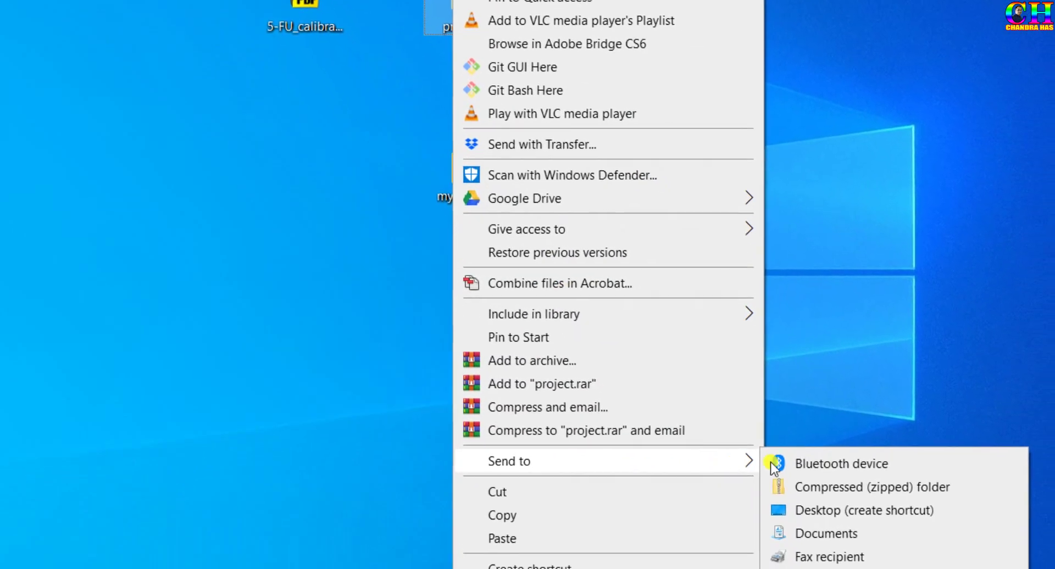
{"action": "left_click", "coordinate": [750, 405]}
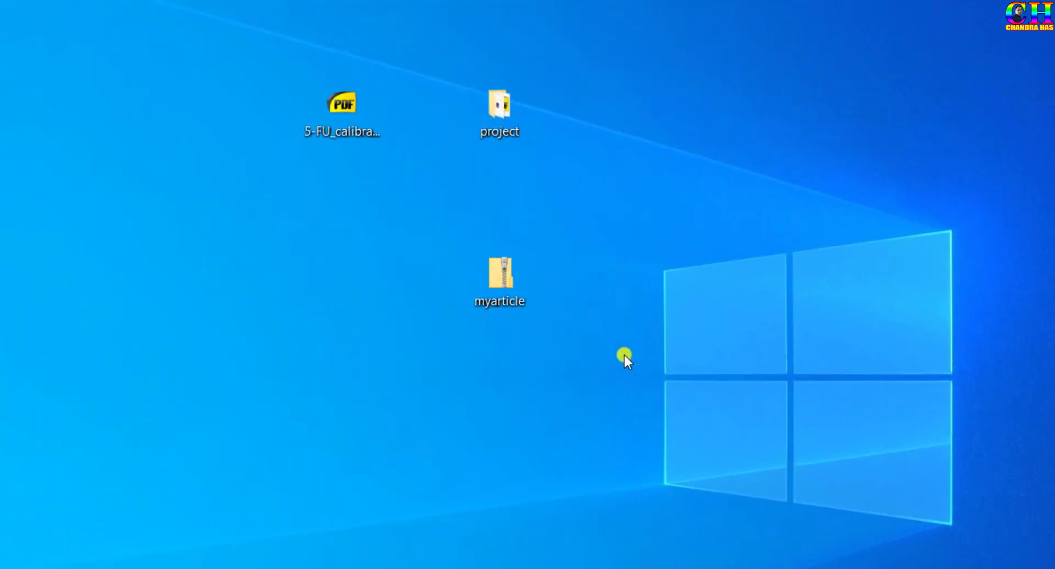
{"action": "left_click_drag", "start_coordinate": [486, 428], "coordinate": [682, 159]}
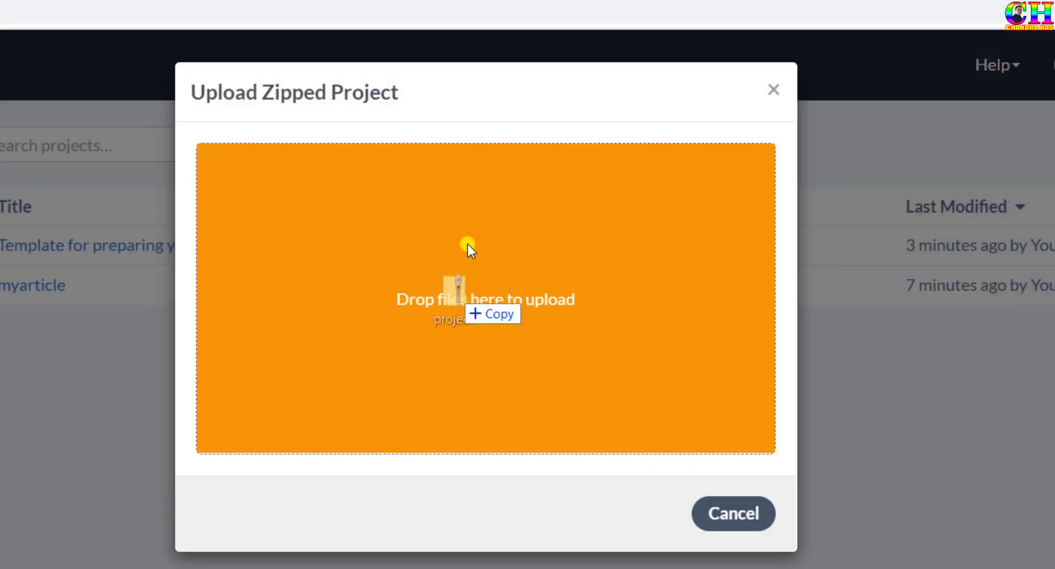
{"action": "left_click_drag", "start_coordinate": [467, 245], "coordinate": [474, 246]}
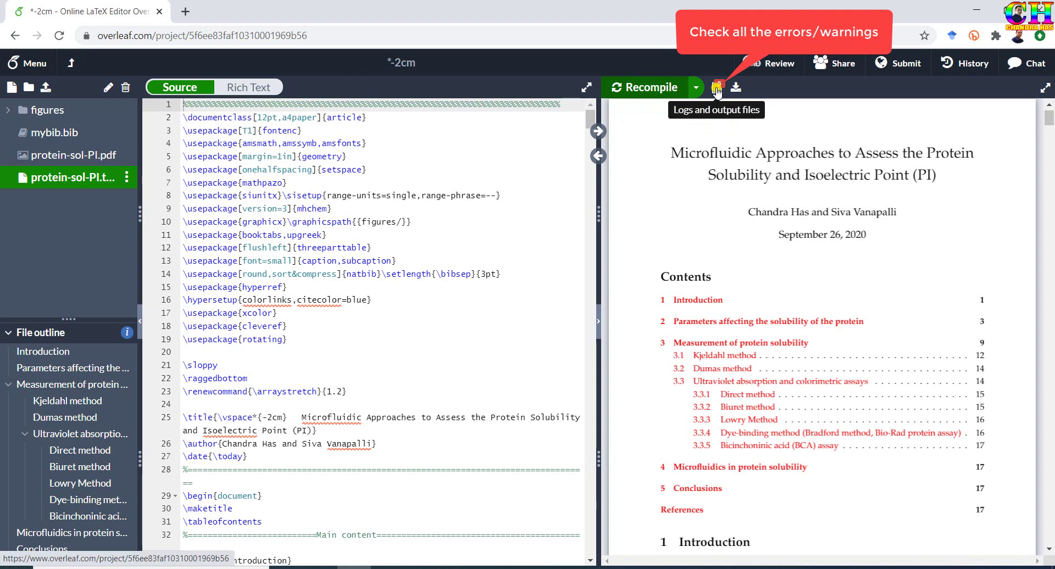
Scroll through the Underfull \hbox and BibTeX warnings, then recompile protein-sol-PI.tex.
{"action": "left_click", "coordinate": [717, 90]}
{"action": "scroll", "coordinate": [737, 289], "scroll_direction": "down", "scroll_amount": 2}
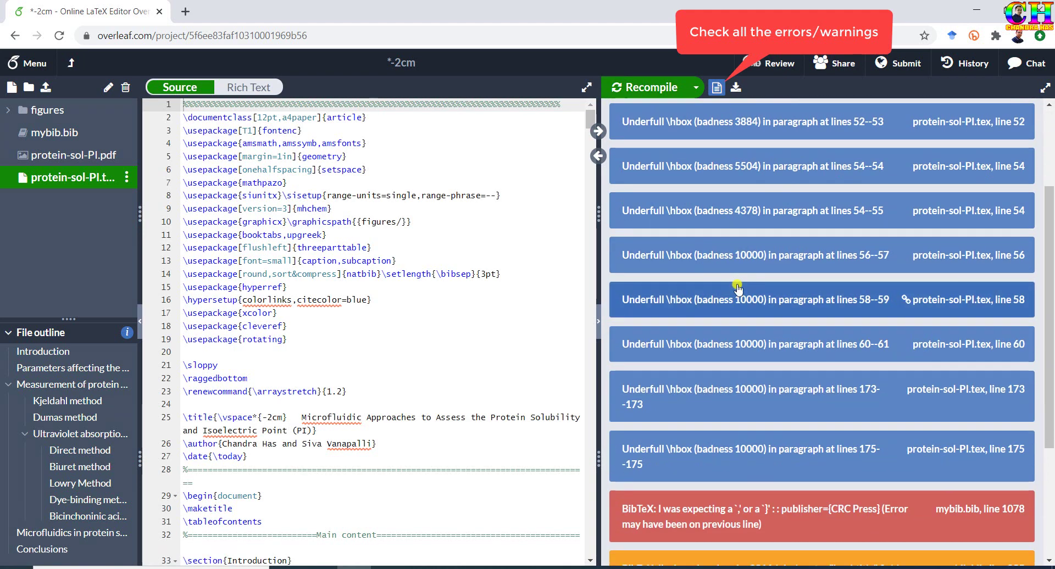
{"action": "scroll", "coordinate": [738, 289], "scroll_direction": "down", "scroll_amount": 3}
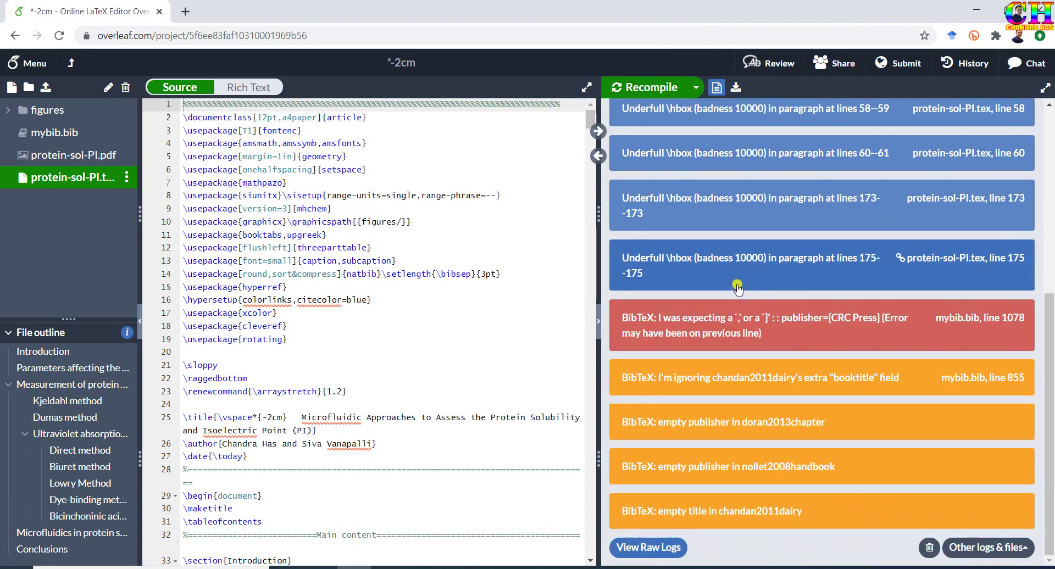
{"action": "scroll", "coordinate": [737, 289], "scroll_direction": "up", "scroll_amount": 6}
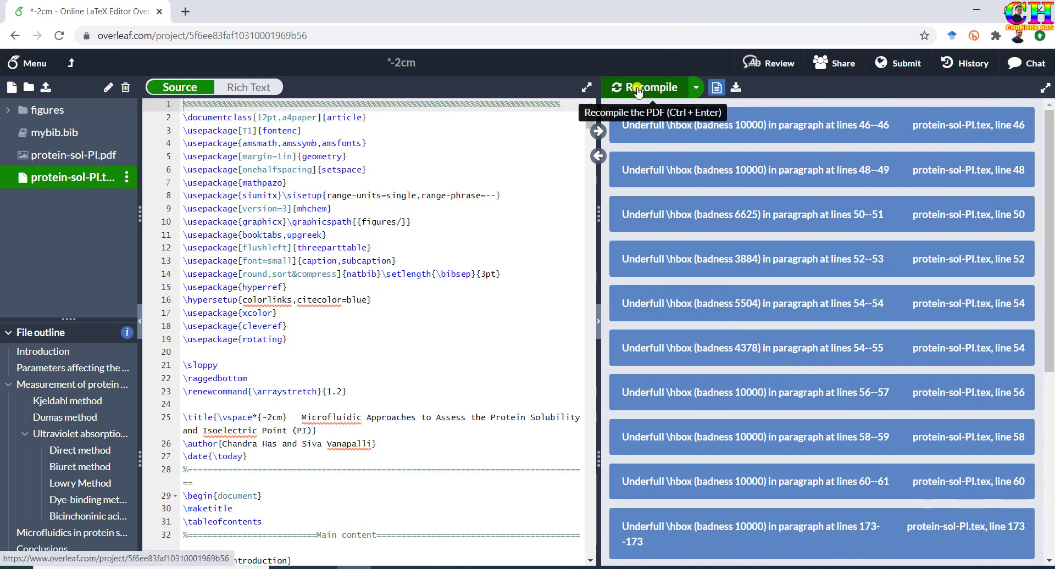
{"action": "left_click", "coordinate": [638, 89]}
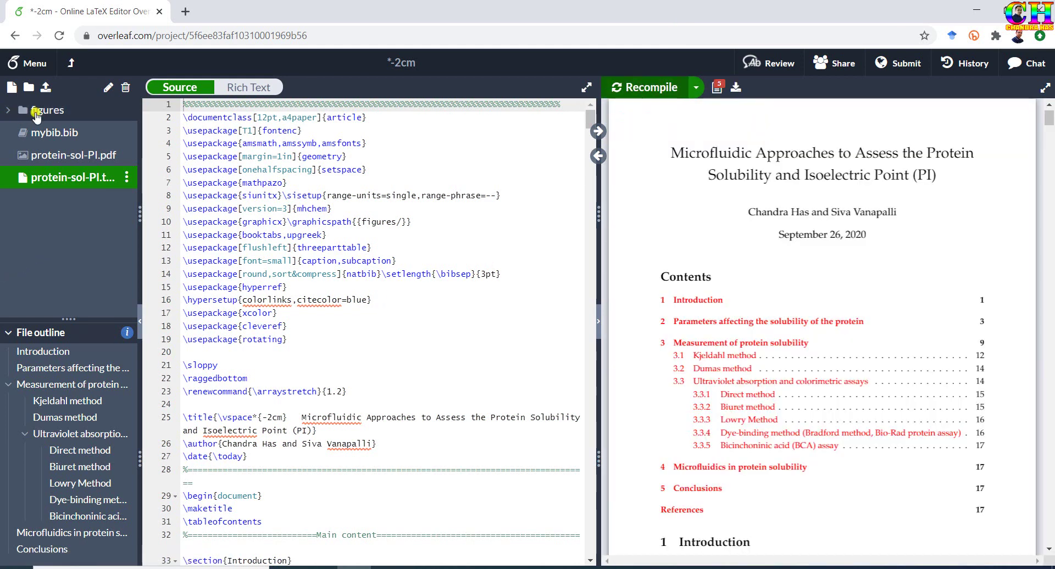
Peek at the figures folder, rename the project to 'manuscript', and return to projects.
{"action": "left_click", "coordinate": [11, 114]}
{"action": "left_click", "coordinate": [11, 114]}
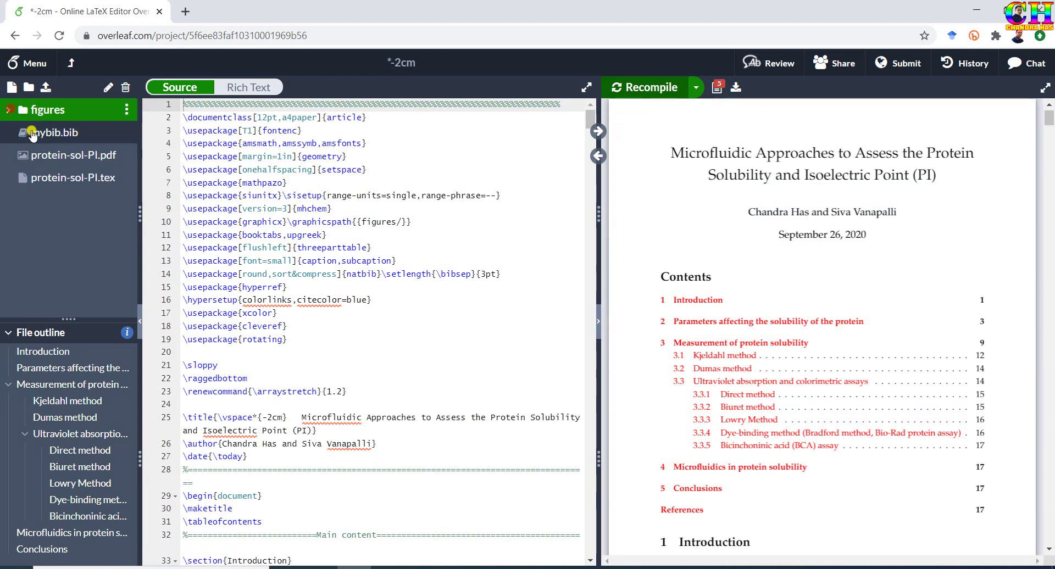
{"action": "double_click", "coordinate": [421, 64]}
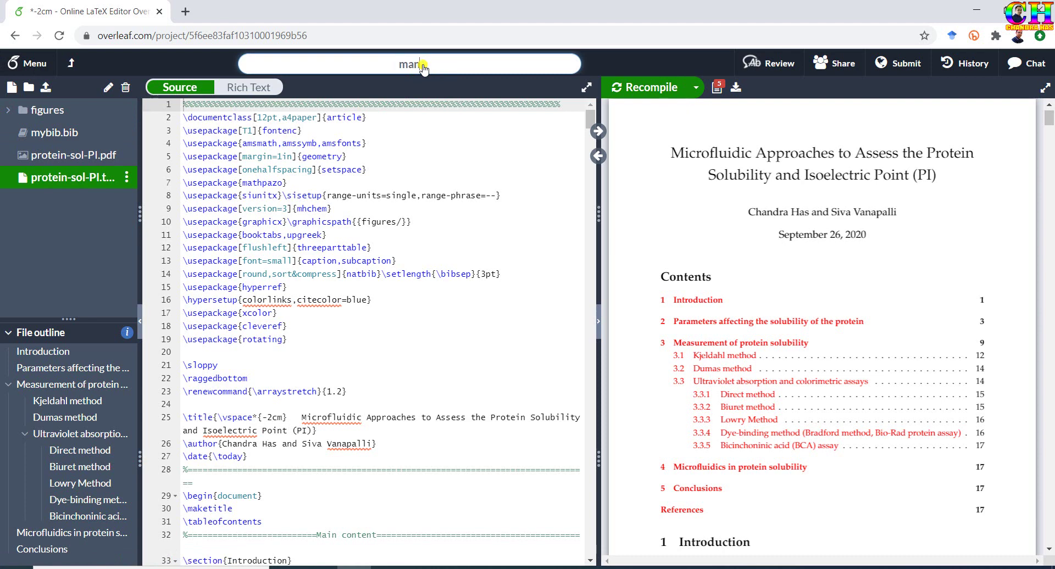
{"action": "key", "text": "Return"}
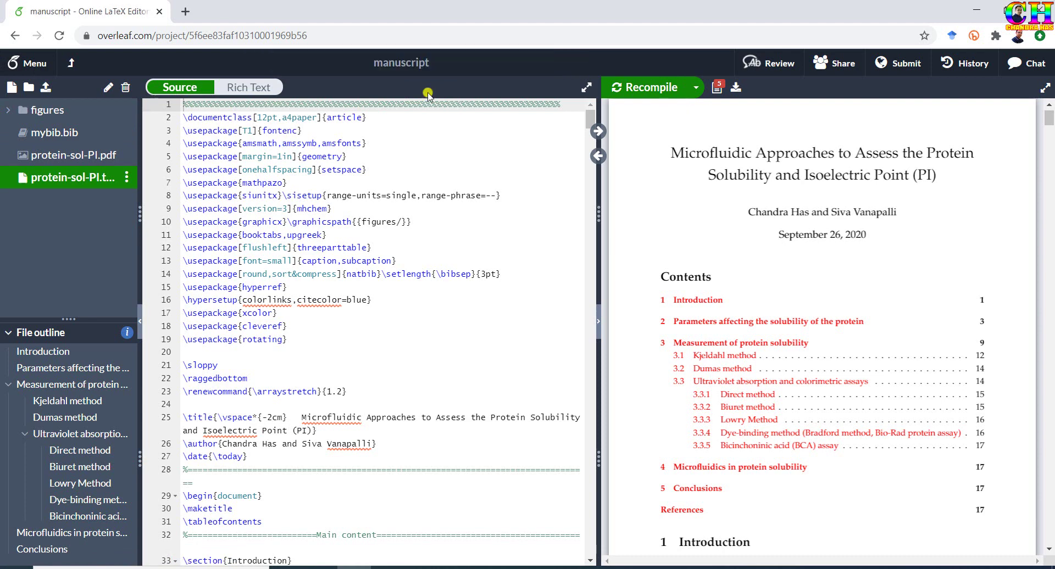
{"action": "left_click", "coordinate": [71, 64]}
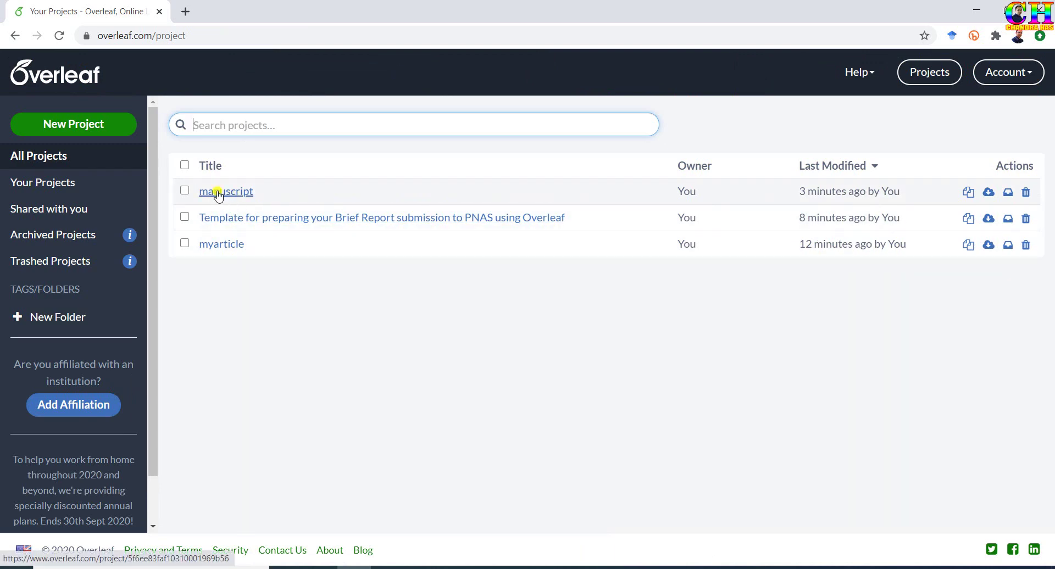
Log out of Overleaf, log back in by e-mail, and reopen the Account menu.
{"action": "left_click", "coordinate": [1010, 72]}
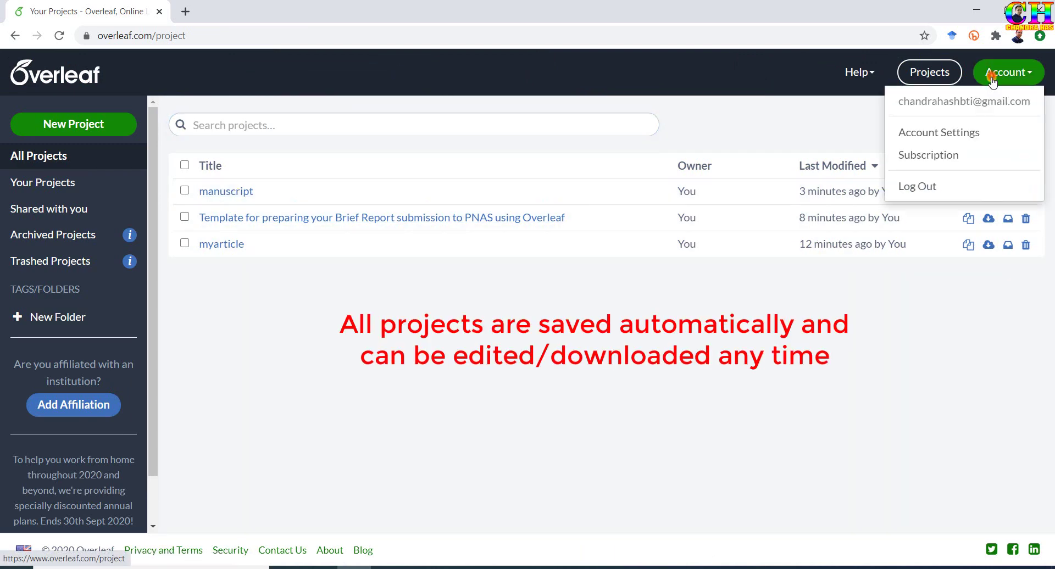
{"action": "left_click", "coordinate": [917, 187]}
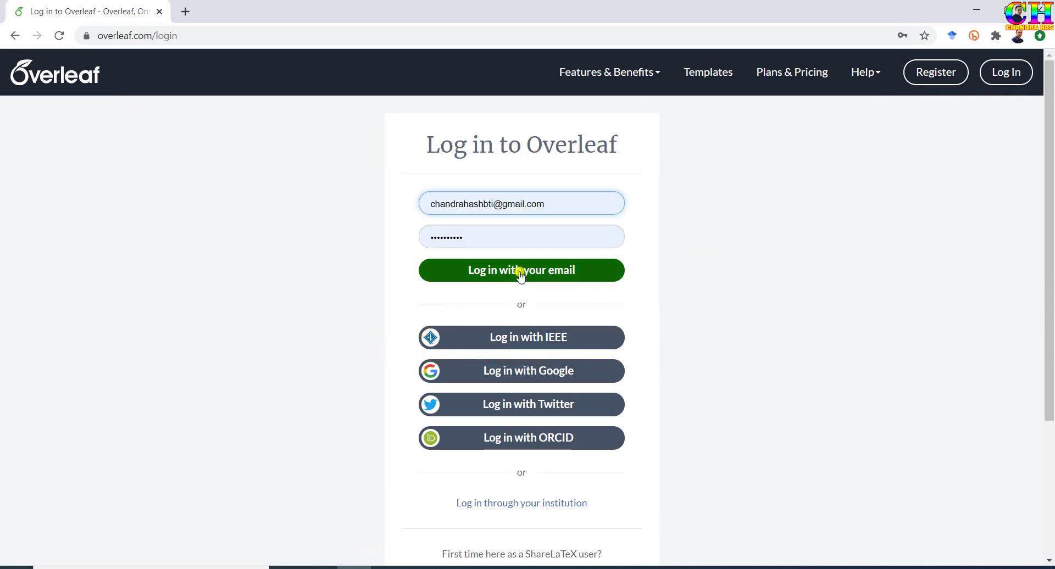
{"action": "left_click", "coordinate": [521, 271]}
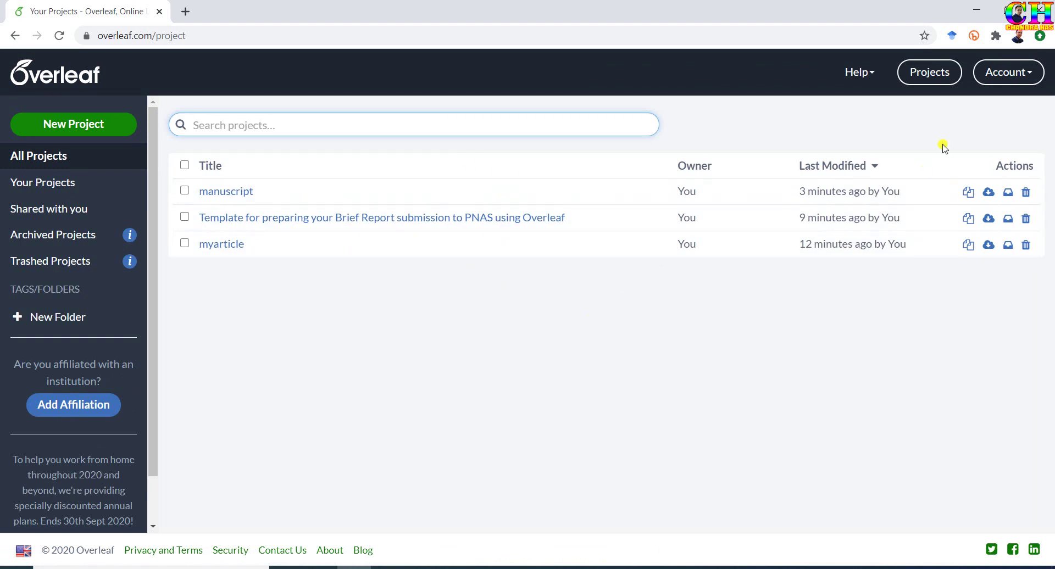
{"action": "left_click", "coordinate": [1005, 72]}
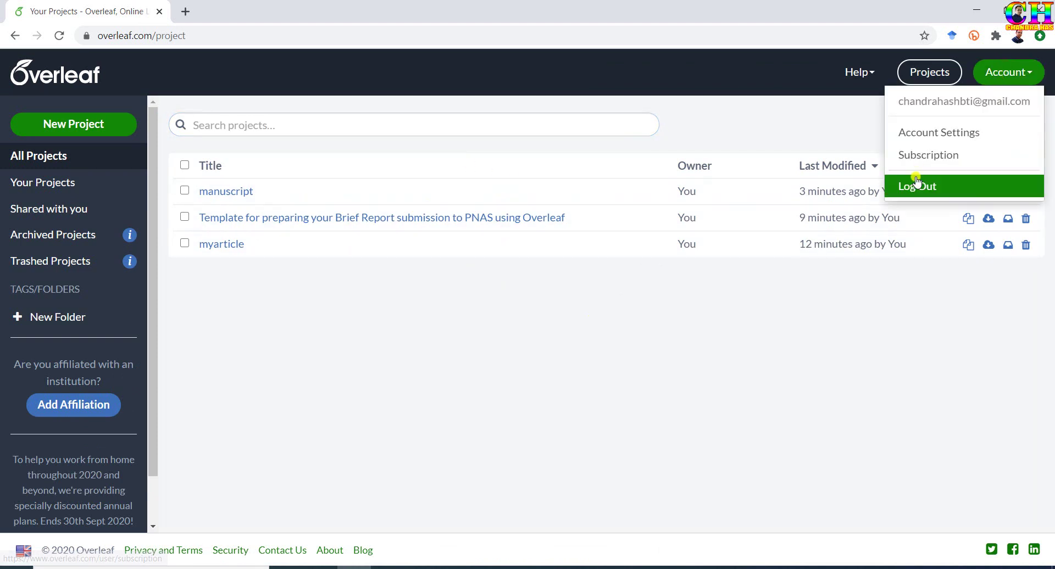